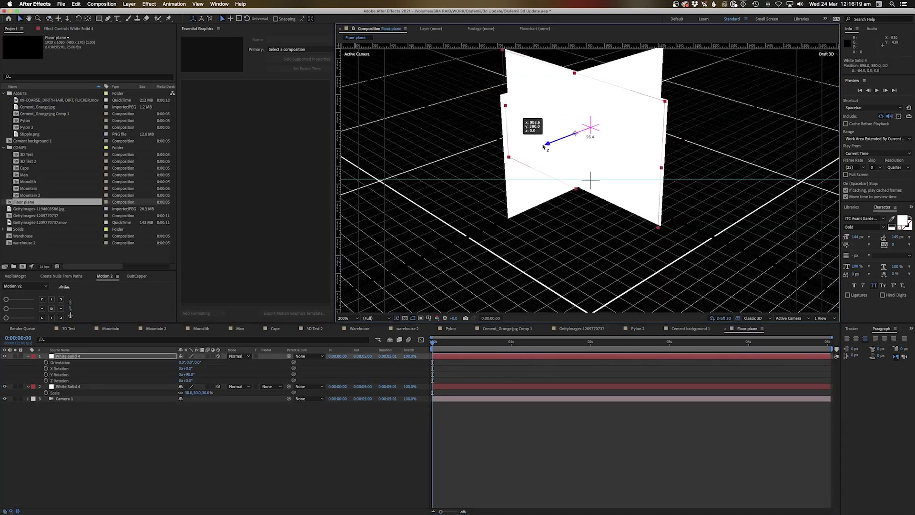
# Push the White Solid toward the camera along its Z axis and bring up warehouse 2.
pyautogui.moveTo(543, 146); pyautogui.dragTo(468, 179)
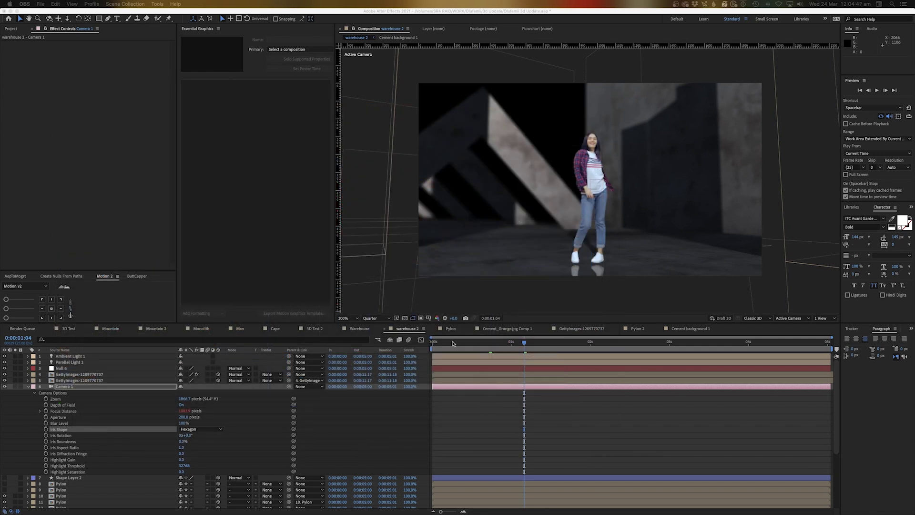
pyautogui.click(453, 343)
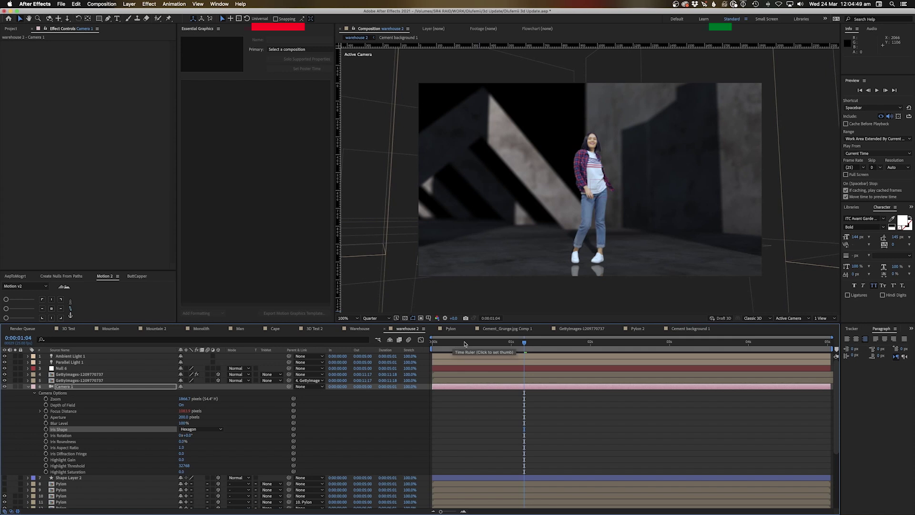
# Scrub to an early frame and switch the 3D view to Custom View 2.
pyautogui.click(465, 342)
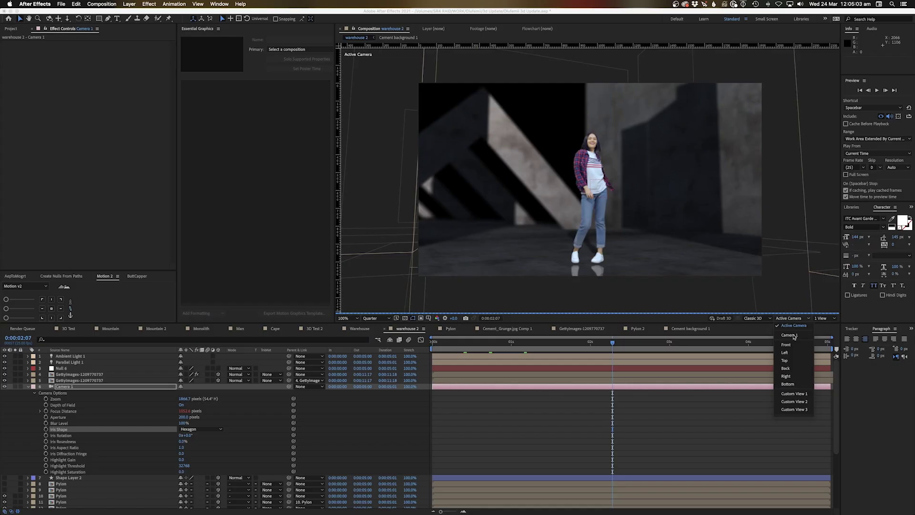
pyautogui.click(792, 405)
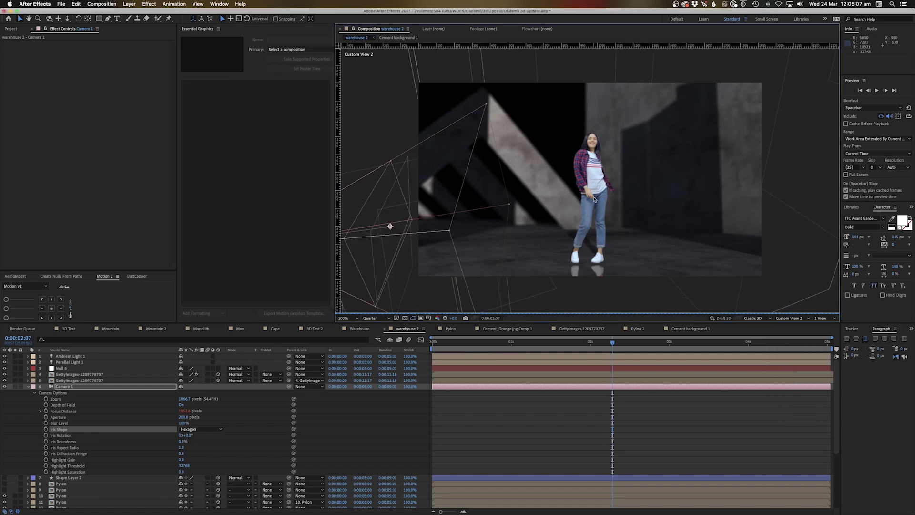
# Orbit Custom View 2 around the camera rig, checking it at frame 0:00:00:15.
pyautogui.press('c')
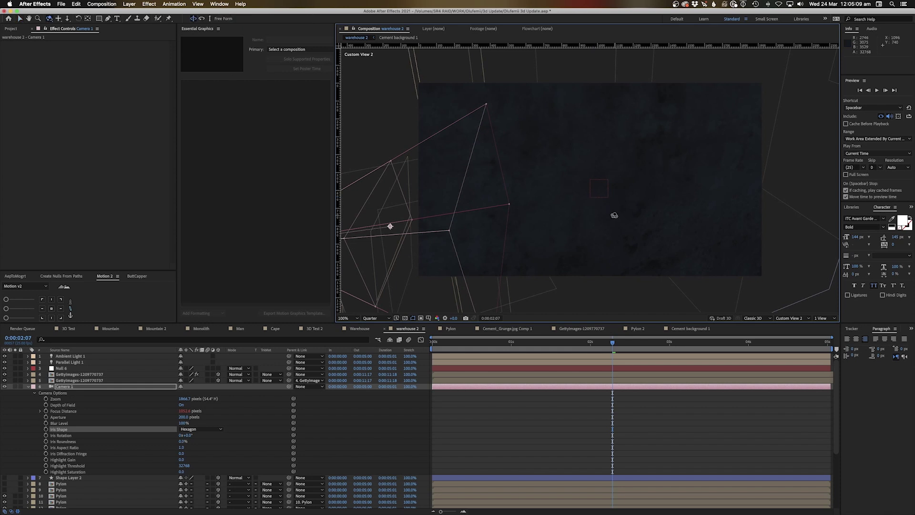
pyautogui.moveTo(615, 219)
pyautogui.mouseDown()
pyautogui.moveTo(583, 224)
pyautogui.moveTo(628, 208)
pyautogui.mouseUp()
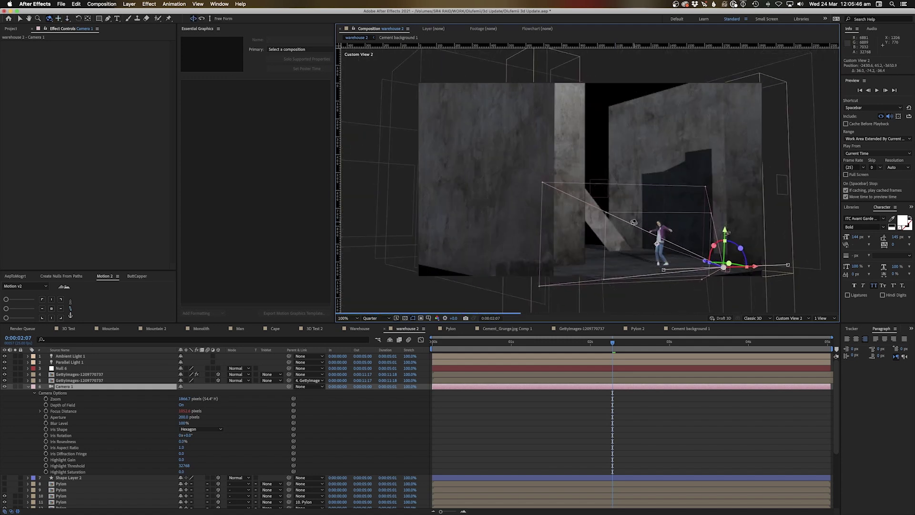
pyautogui.moveTo(633, 222); pyautogui.dragTo(634, 229)
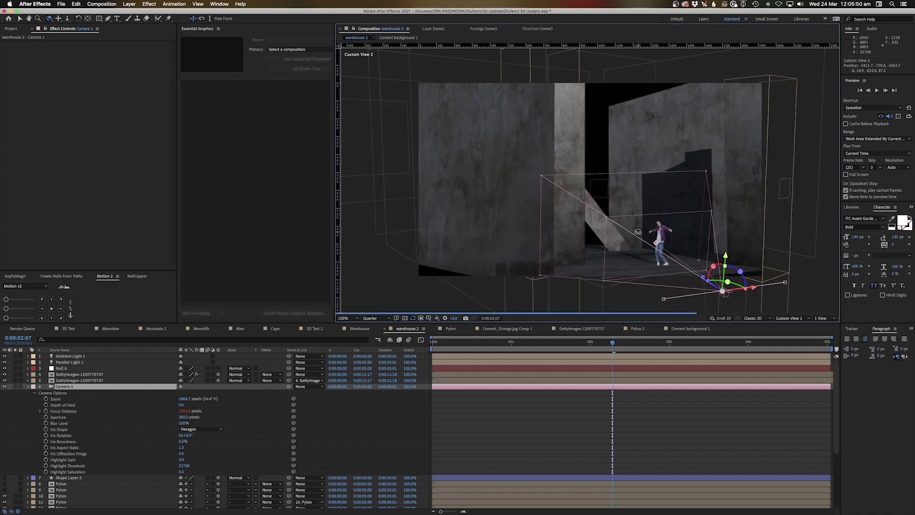
pyautogui.moveTo(634, 233); pyautogui.dragTo(640, 233)
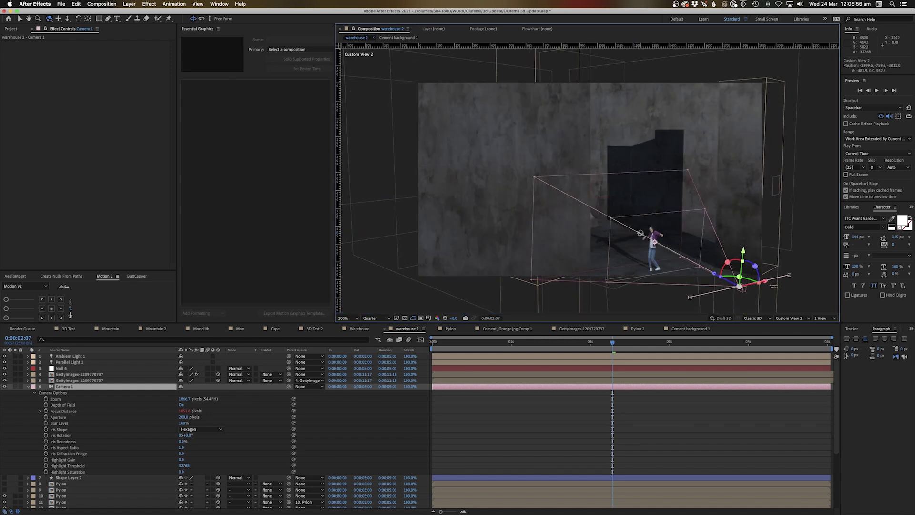
pyautogui.moveTo(640, 233); pyautogui.dragTo(618, 235)
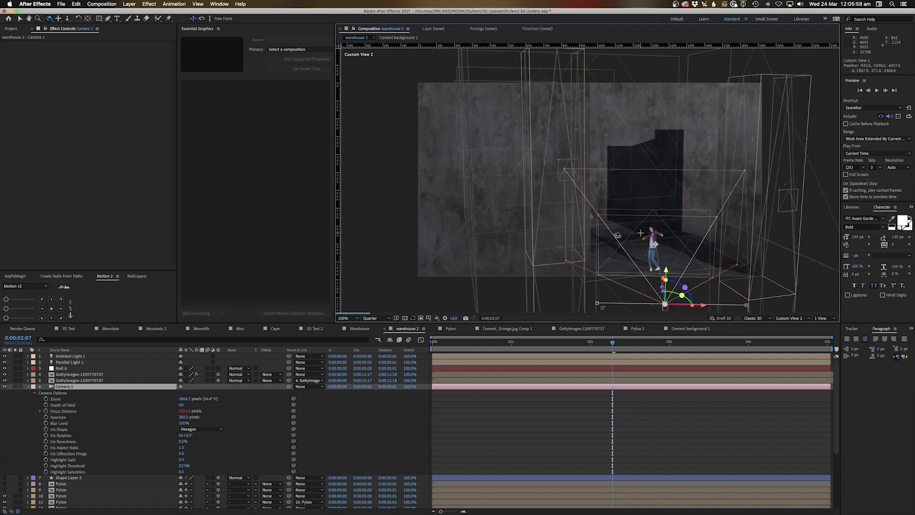
pyautogui.click(481, 348)
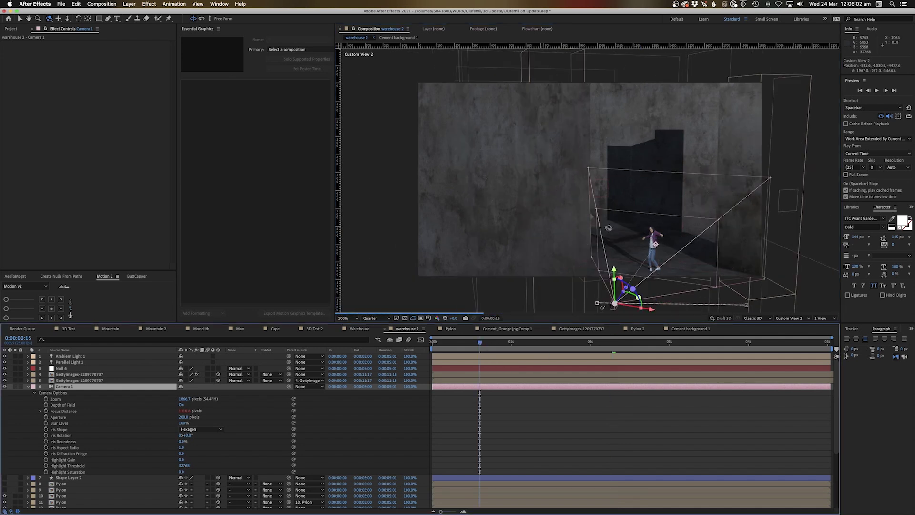
pyautogui.moveTo(622, 228); pyautogui.dragTo(648, 226)
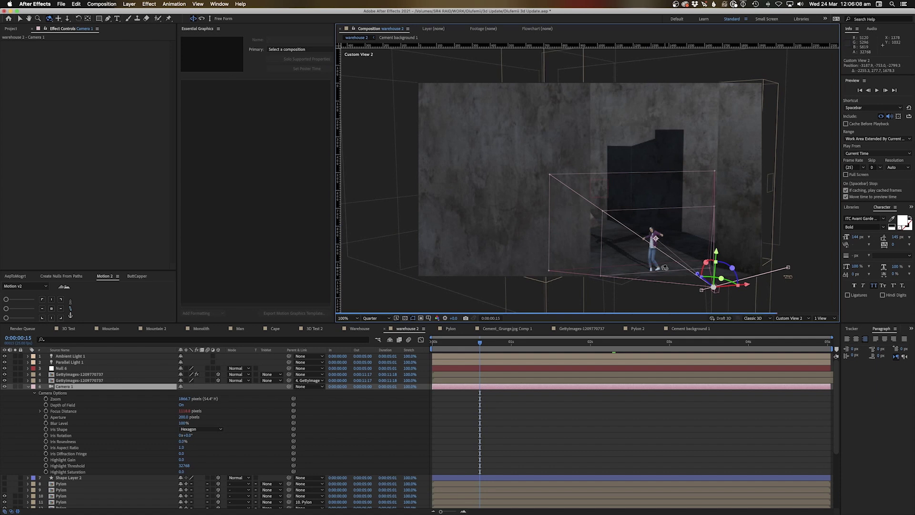
# Set the viewer's 3D view back to Active Camera.
pyautogui.click(789, 318)
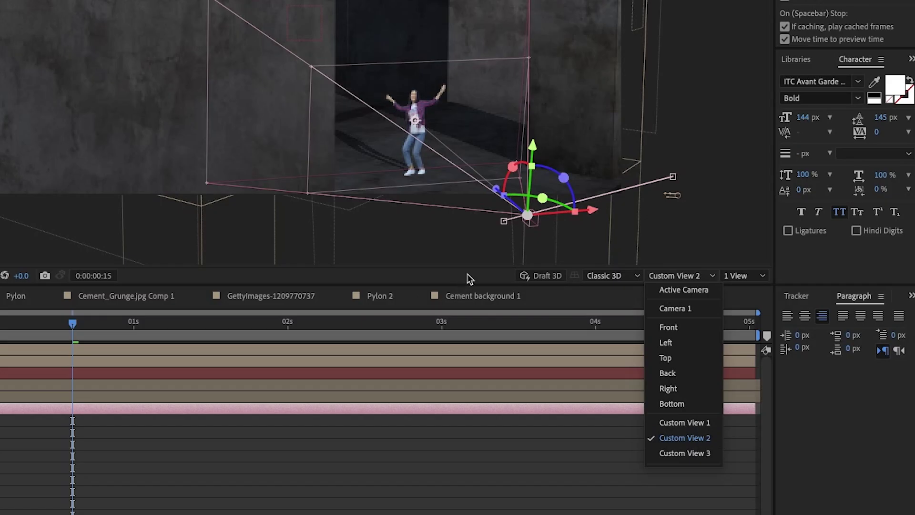
pyautogui.click(733, 328)
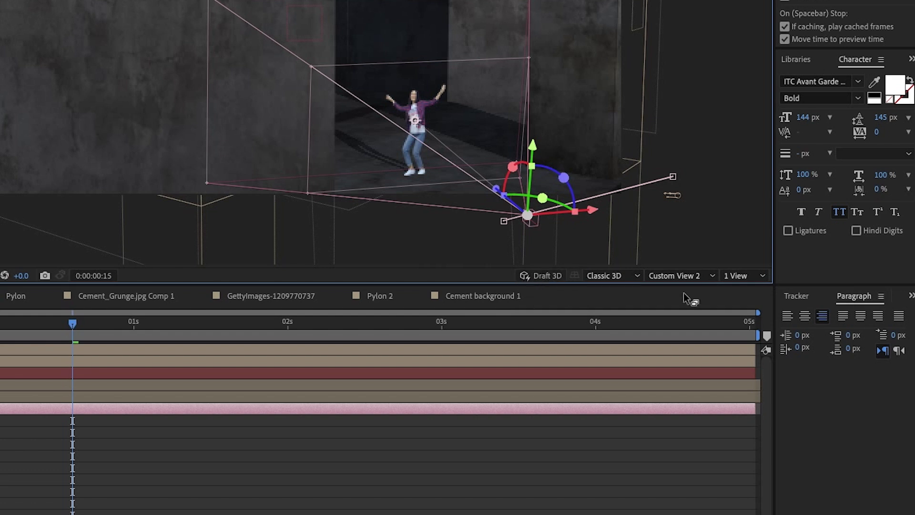
pyautogui.click(679, 277)
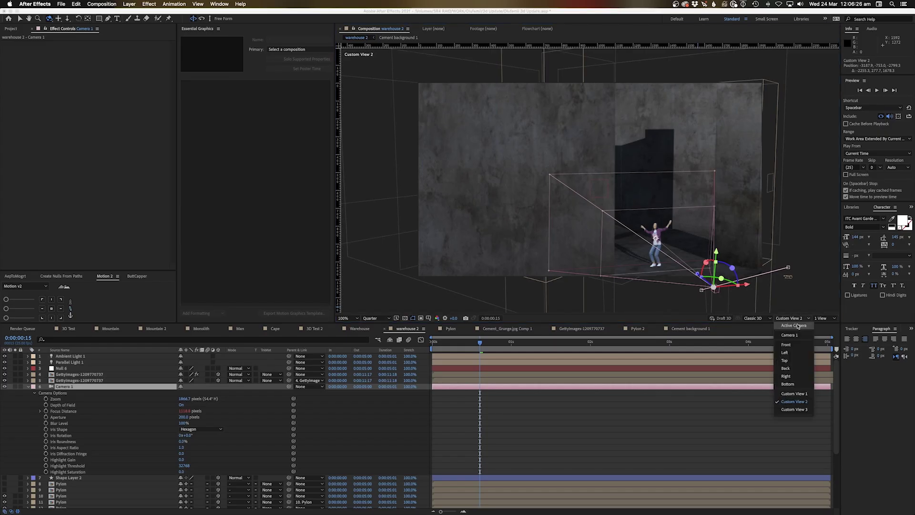
pyautogui.click(799, 326)
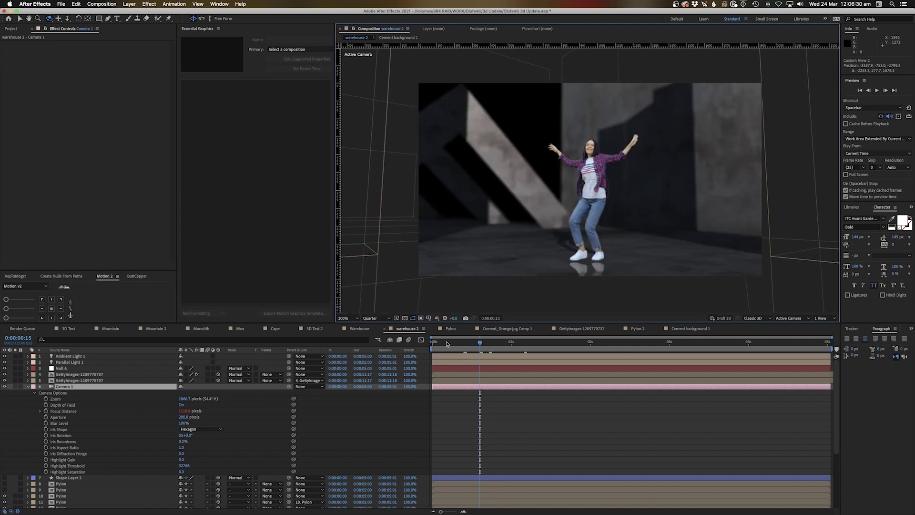
# Preview from the start, dismiss the preview error, and set Preview Resolution to Quarter.
pyautogui.press('Home')
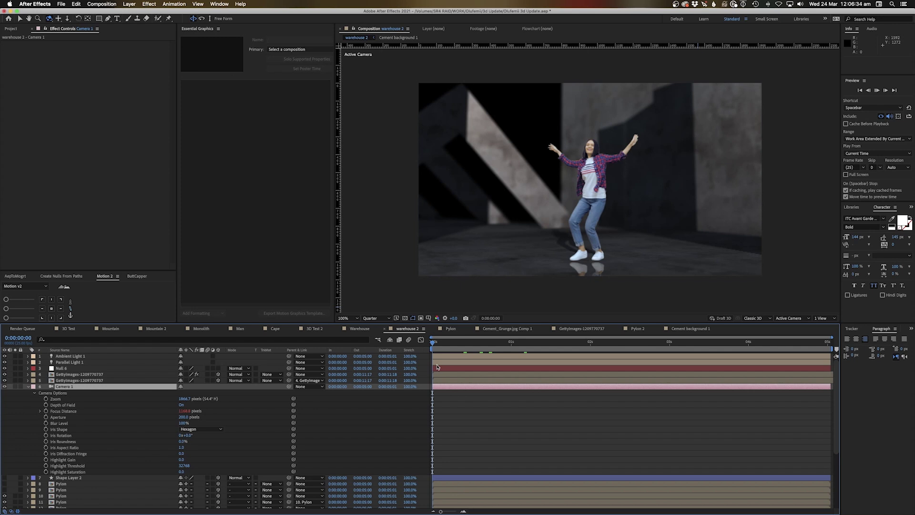
pyautogui.press('space')
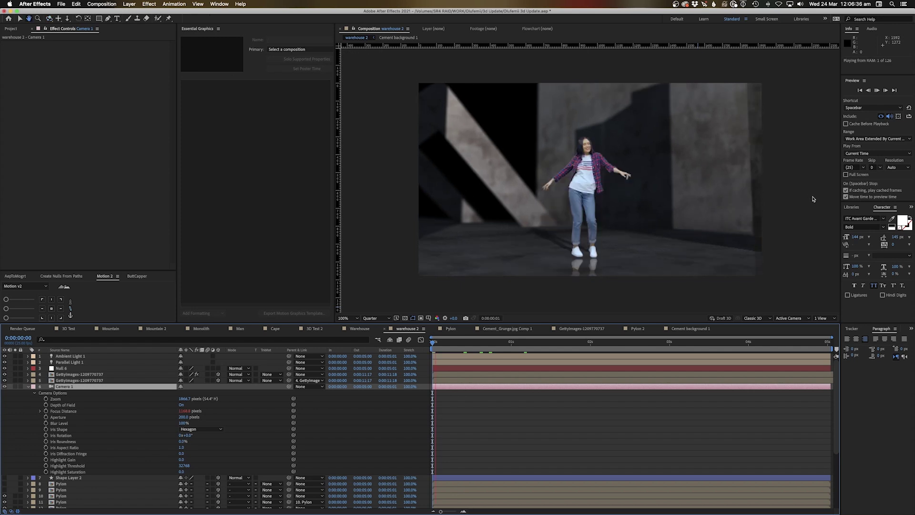
pyautogui.press('space')
pyautogui.click(514, 274)
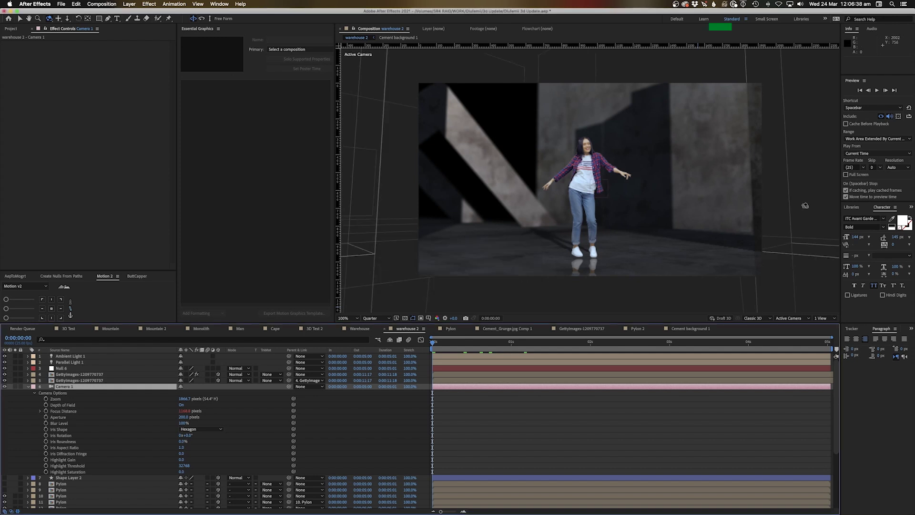
pyautogui.click(902, 167)
pyautogui.click(895, 203)
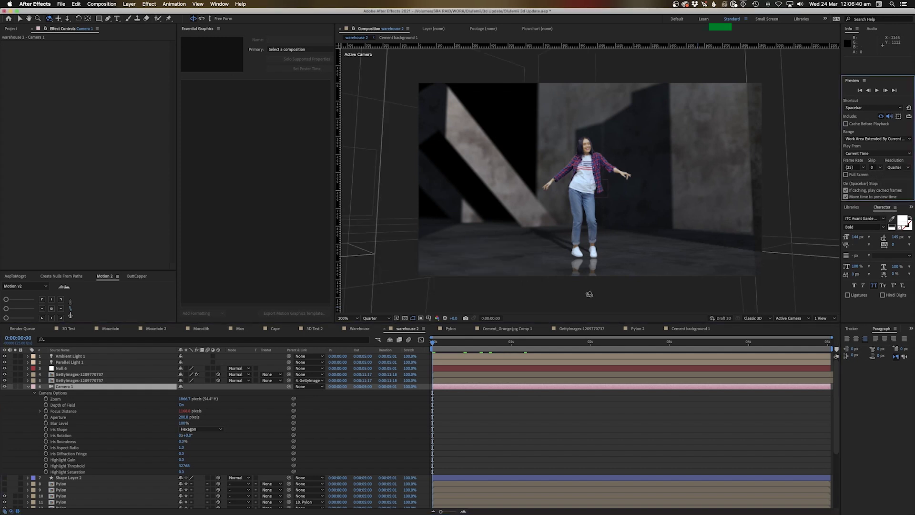
# Turn off Camera 1's depth of field and the ambient light, then preview the result.
pyautogui.click(182, 405)
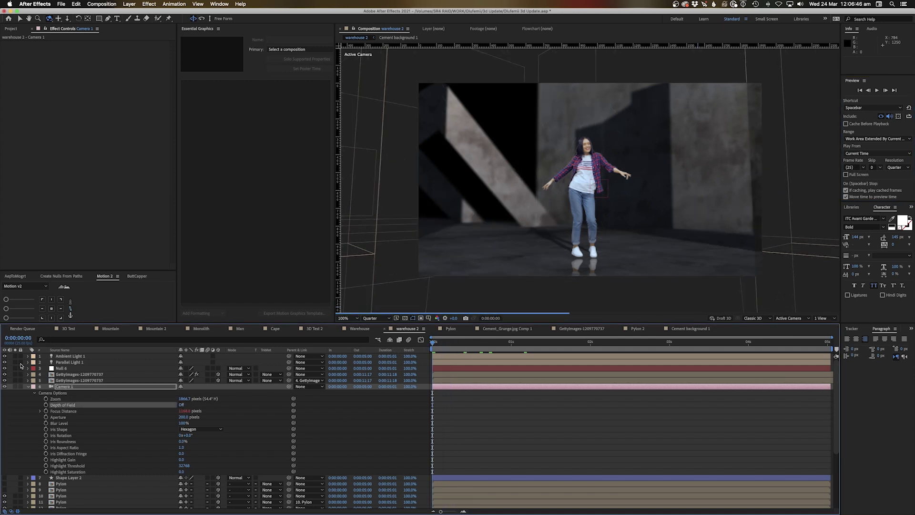
pyautogui.click(4, 362)
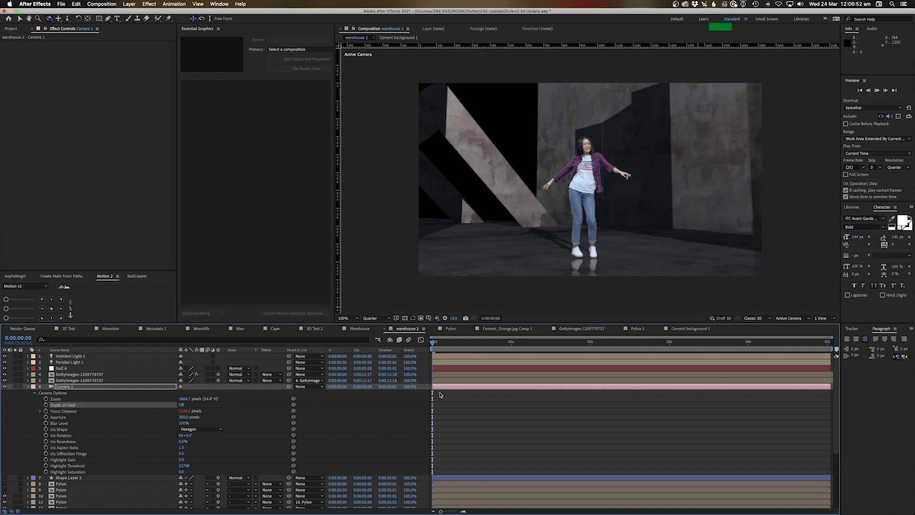
pyautogui.press('space')
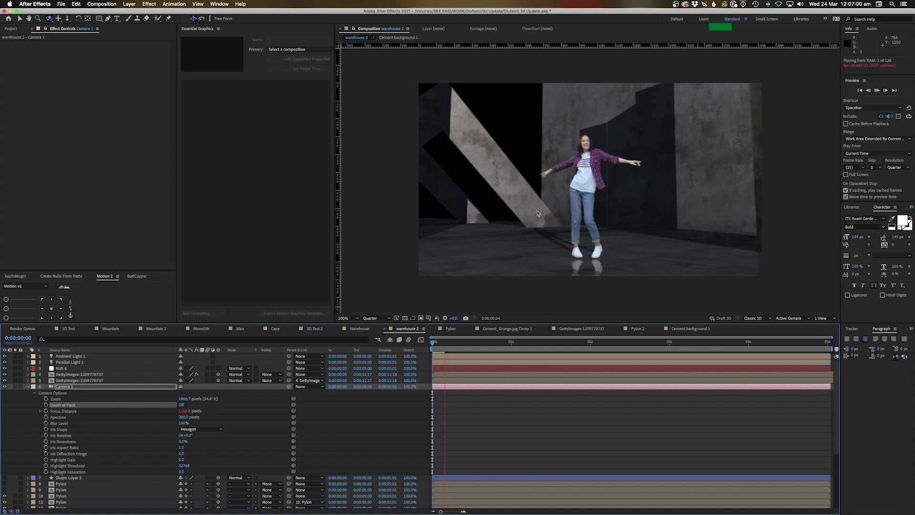
pyautogui.press('space')
# Hide the parallel light, preview from the start, then turn the ambient light back on.
pyautogui.click(6, 364)
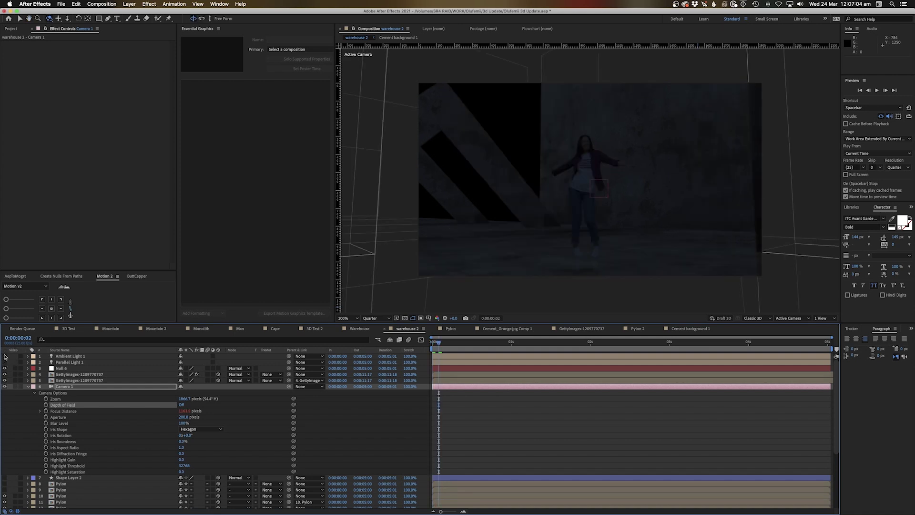
pyautogui.click(434, 343)
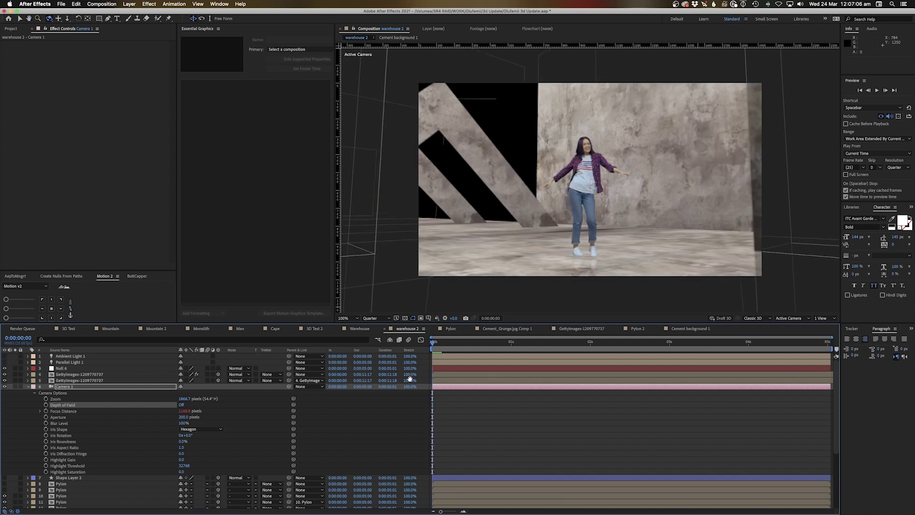
pyautogui.press('space')
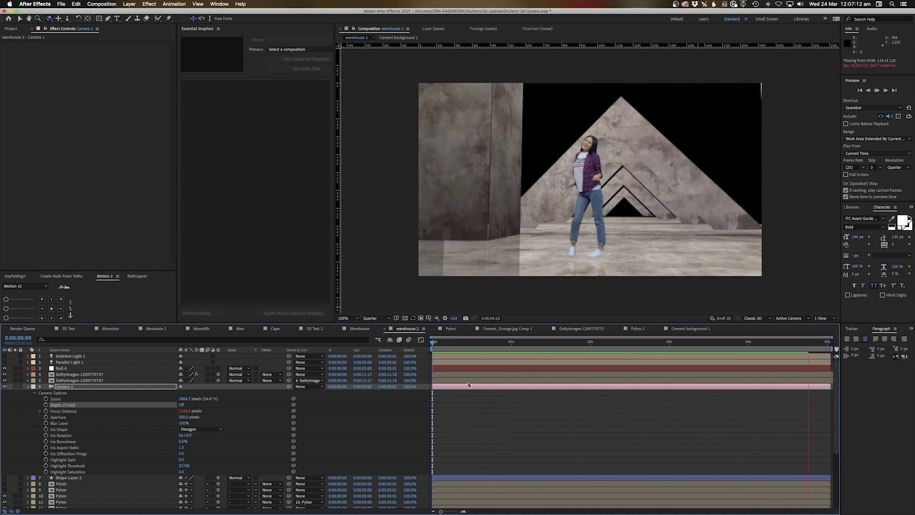
pyautogui.press('space')
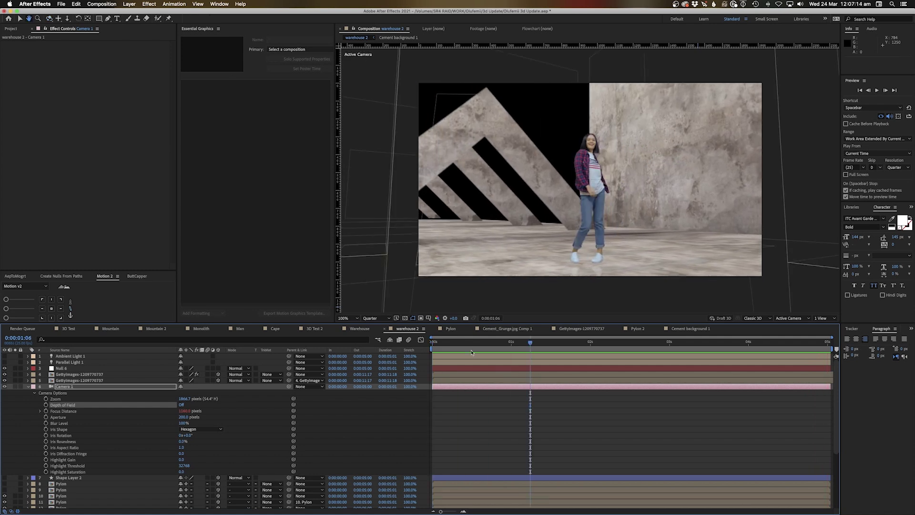
pyautogui.click(5, 356)
# Restore the parallel light, enable Draft 3D, and play a real-time preview of the camera move.
pyautogui.click(5, 362)
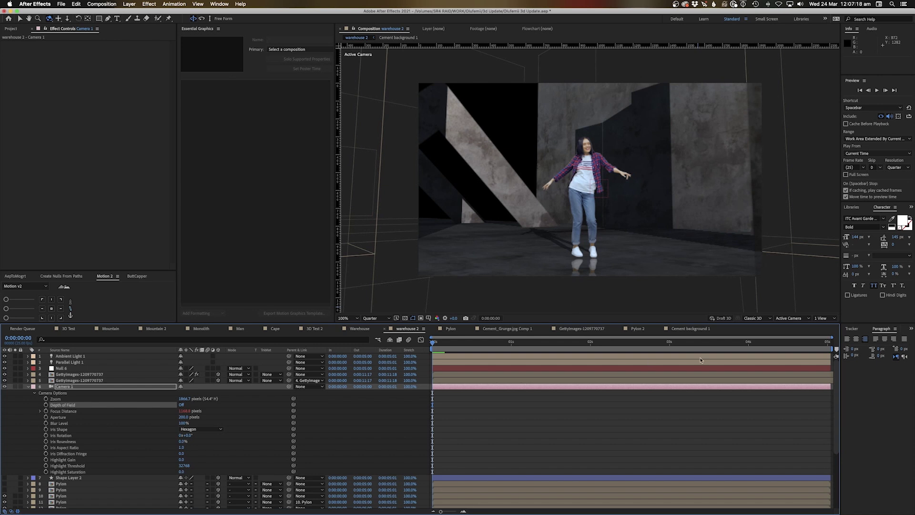
pyautogui.click(724, 319)
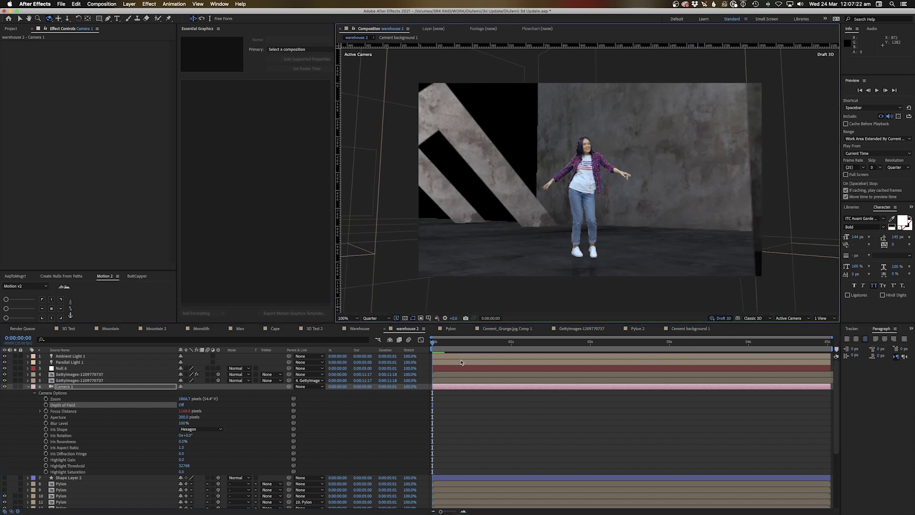
pyautogui.press('space')
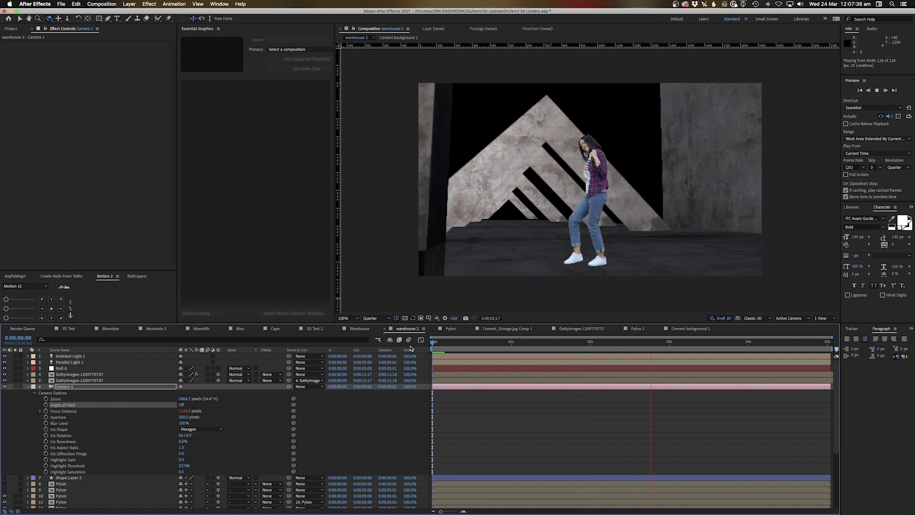
pyautogui.click(442, 343)
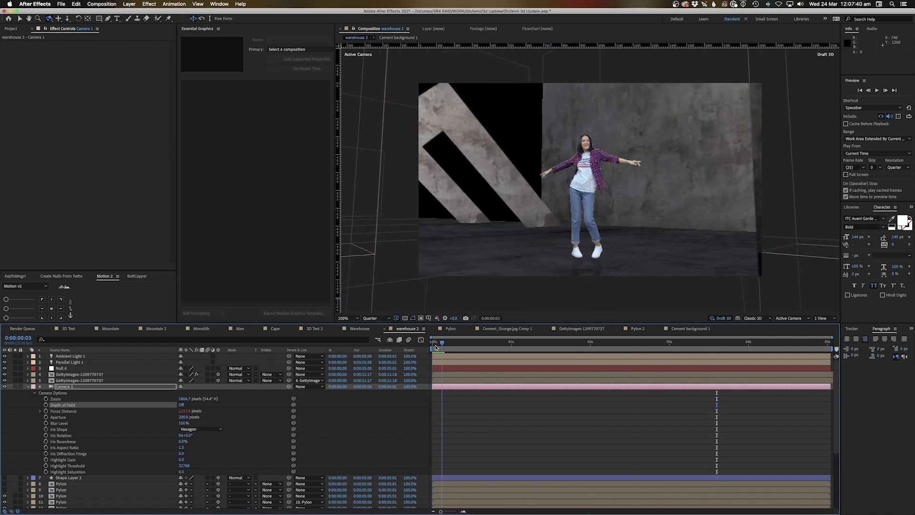
# Reveal Camera 1's Position and Point of Interest at the start and clear their old keyframes.
pyautogui.click(433, 344)
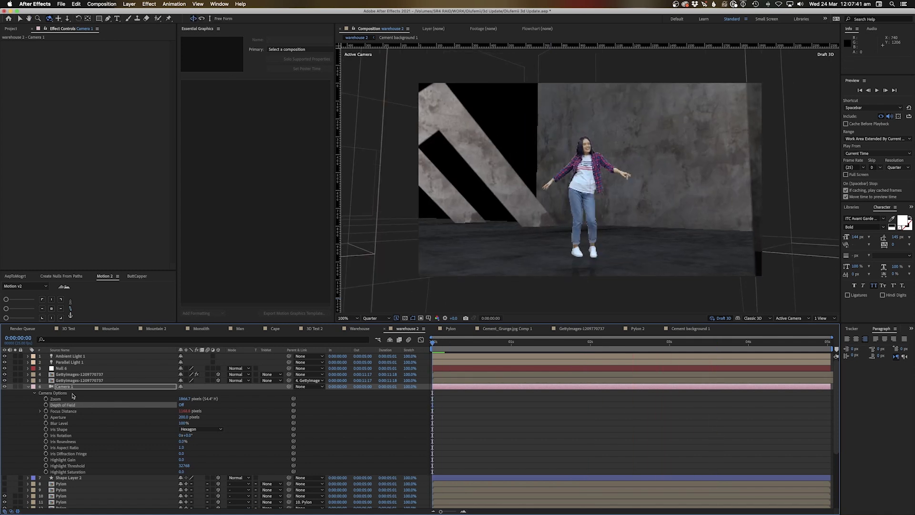
pyautogui.click(66, 388)
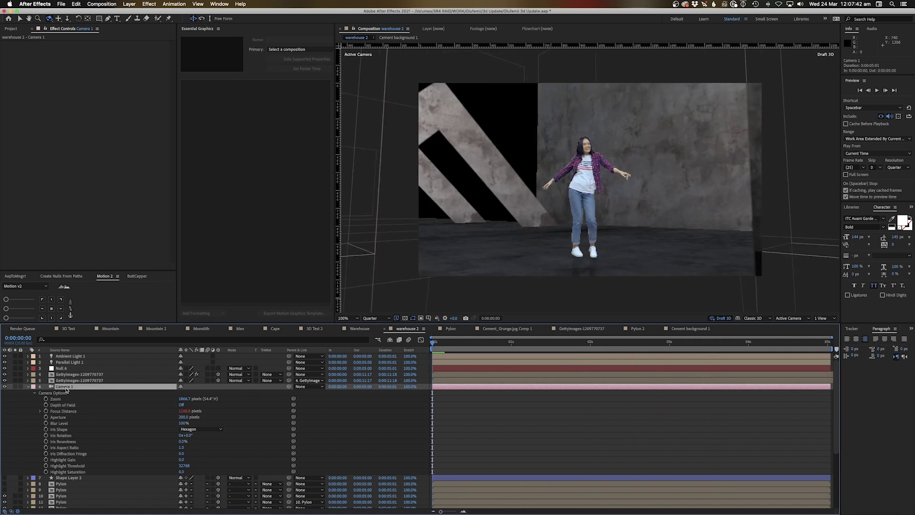
pyautogui.press('p')
pyautogui.hotkey('shift', 'a')
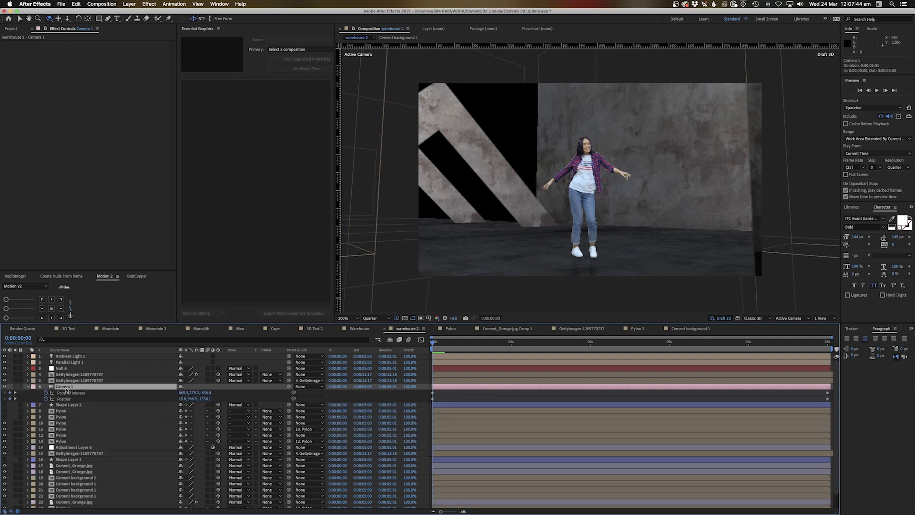
pyautogui.click(47, 394)
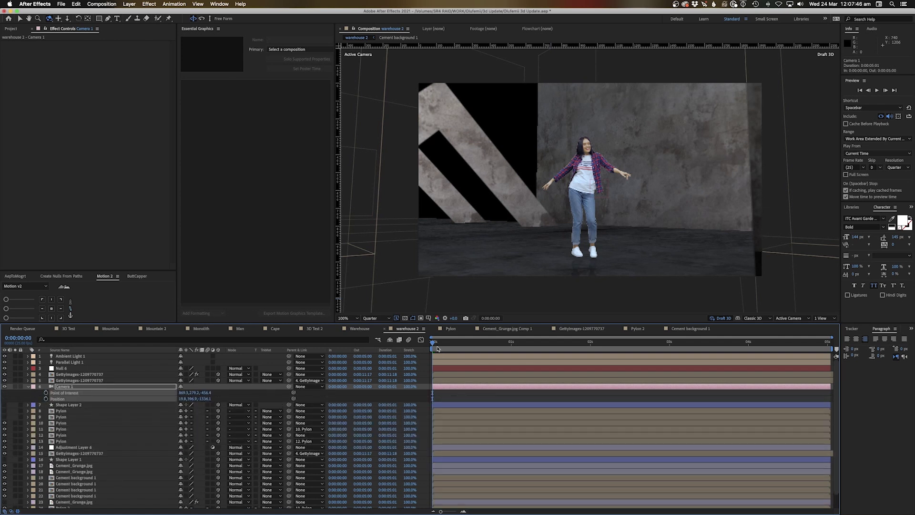
# Reframe Camera 1 further back on the walls and arches and keyframe it at the first frame.
pyautogui.press('c')
pyautogui.moveTo(591, 220); pyautogui.dragTo(593, 232)
pyautogui.press('c')
pyautogui.press('c')
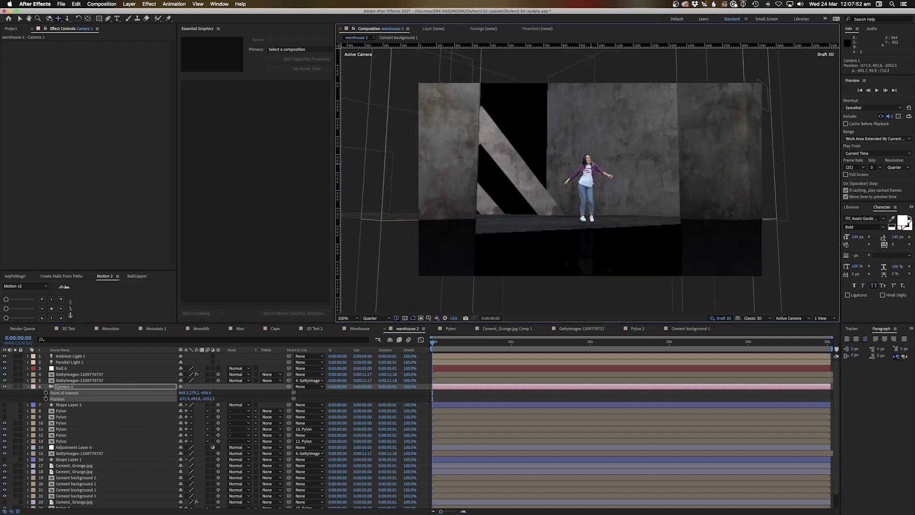
pyautogui.moveTo(592, 167); pyautogui.dragTo(564, 220)
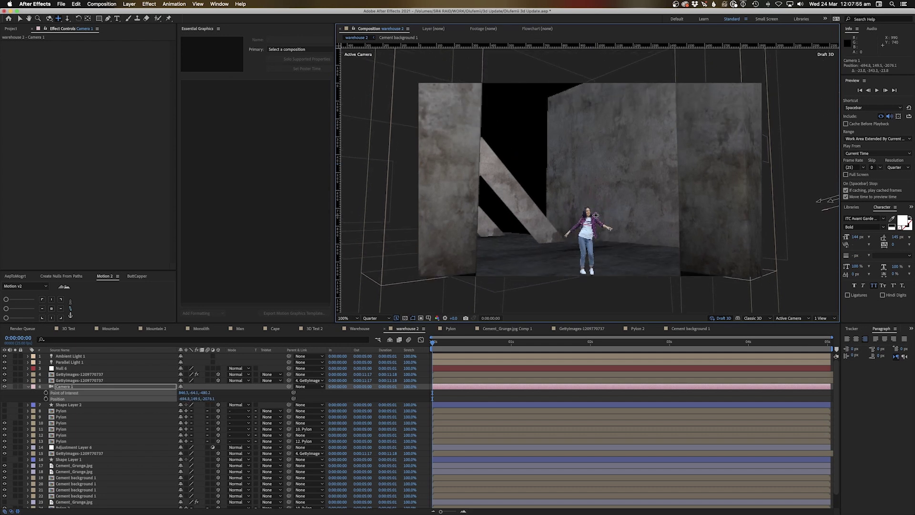
pyautogui.press('c')
pyautogui.press('c')
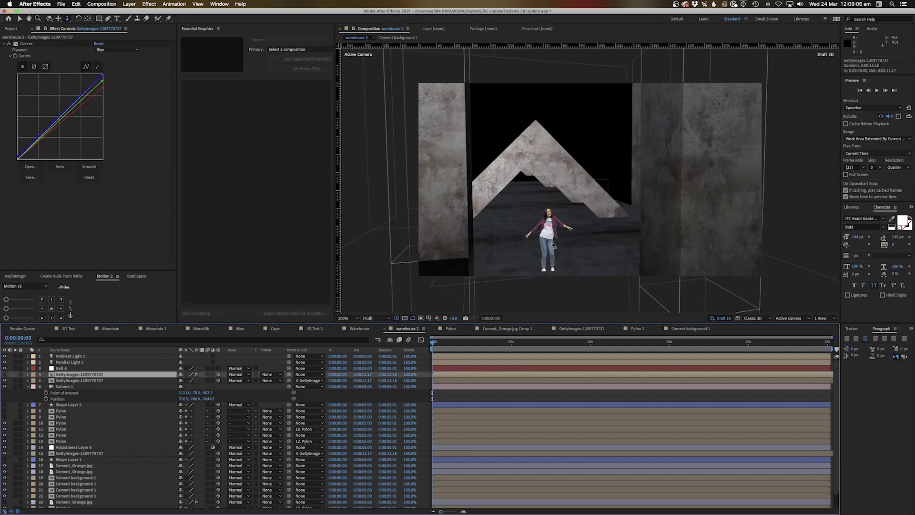
pyautogui.moveTo(553, 246); pyautogui.dragTo(551, 246)
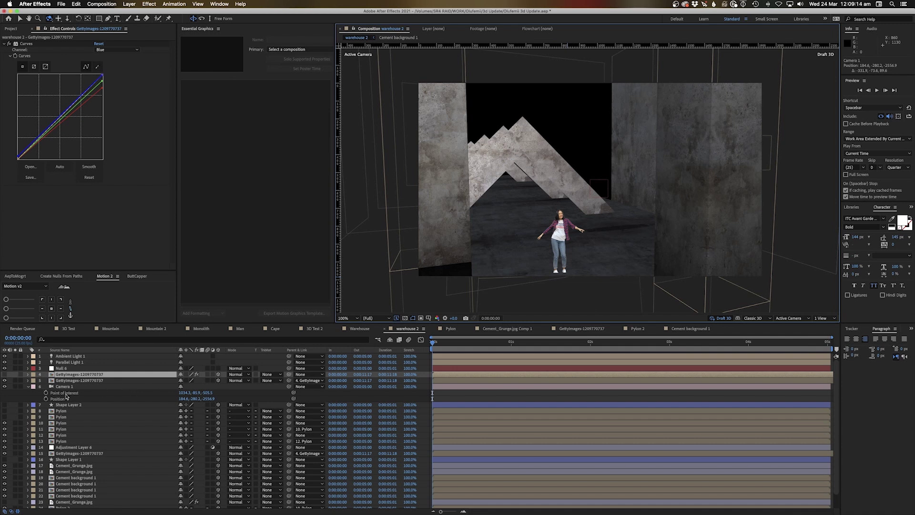
pyautogui.click(46, 393)
pyautogui.click(46, 398)
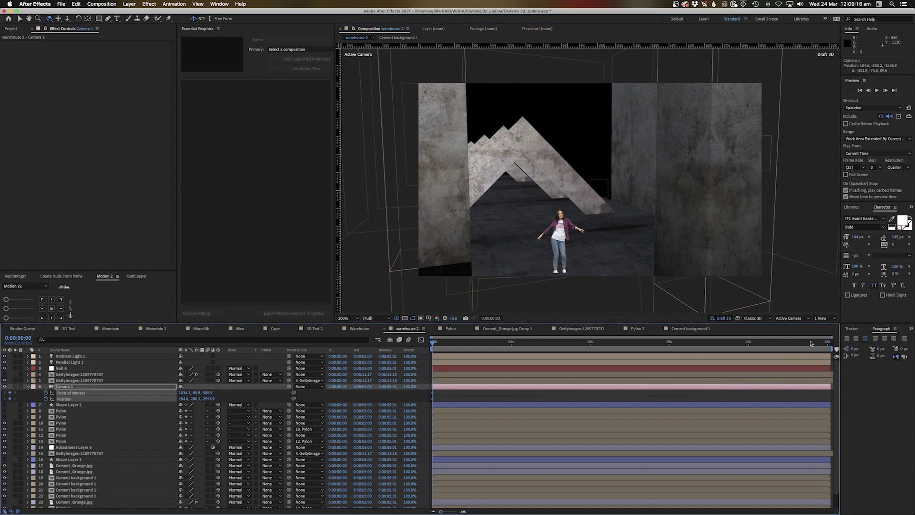
# Go to the last frame, 0:00:05:00, and bring up the dolly tool choices.
pyautogui.click(827, 342)
pyautogui.press('2')
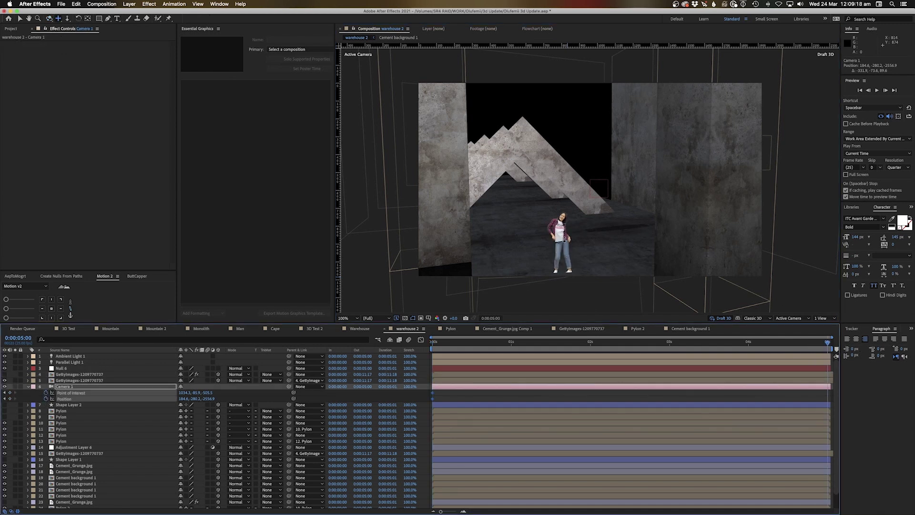
pyautogui.press('3')
pyautogui.click(68, 22)
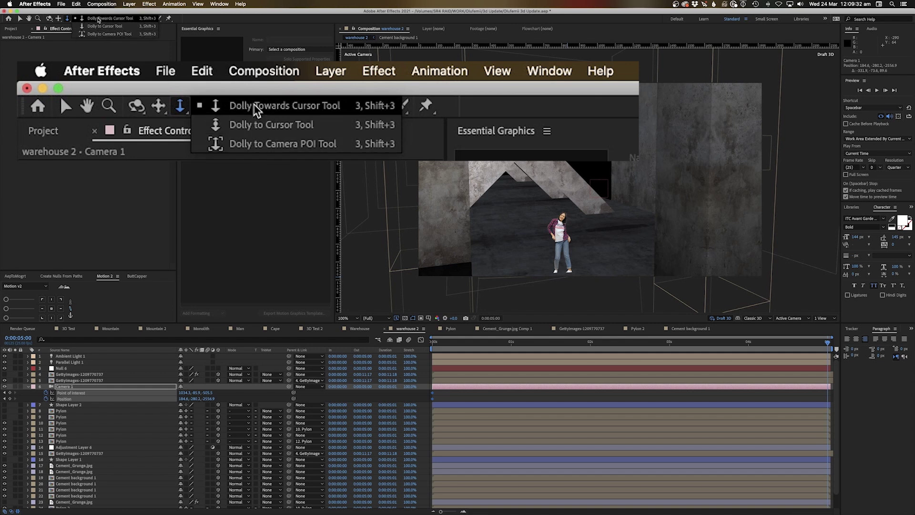
# With Dolly Towards Cursor, push Camera 1 in close on the dancer at the end and preview.
pyautogui.click(98, 19)
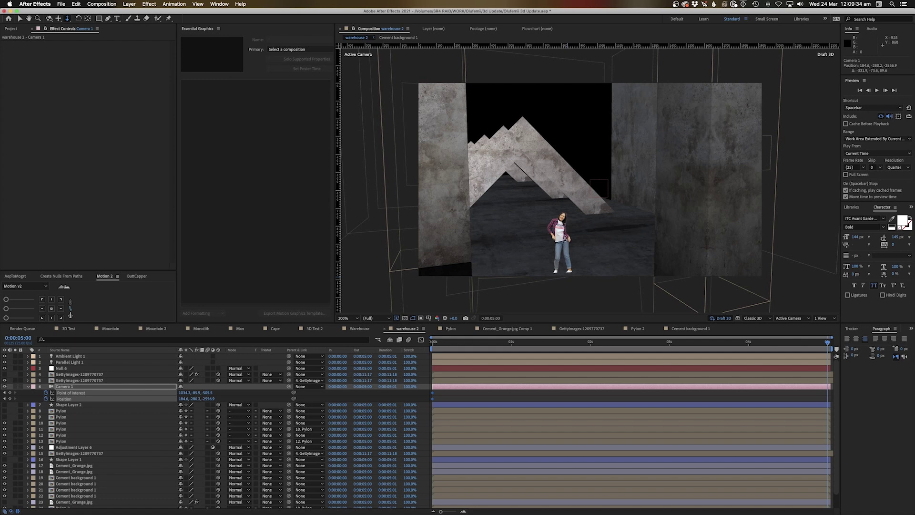
pyautogui.moveTo(562, 217); pyautogui.dragTo(593, 180)
pyautogui.press('c')
pyautogui.press('c')
pyautogui.press('c')
pyautogui.press('c')
pyautogui.press('c')
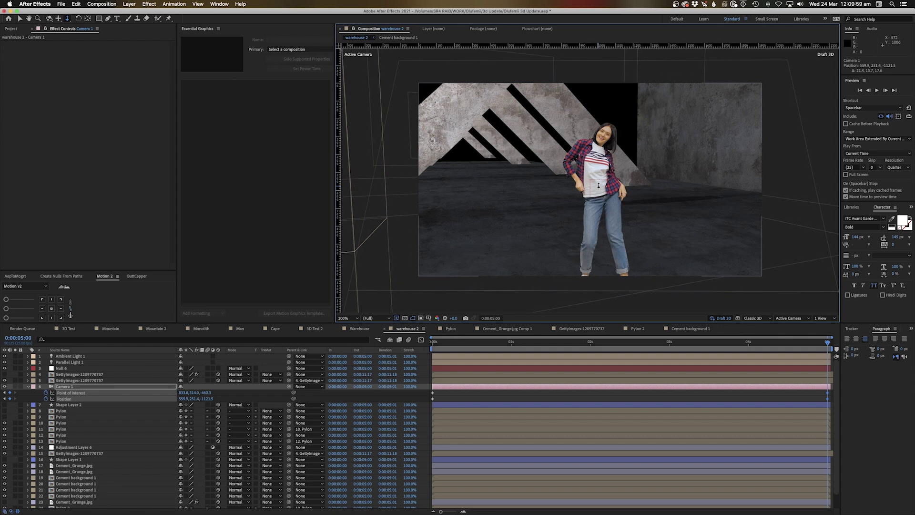
pyautogui.press('c')
pyautogui.press('c')
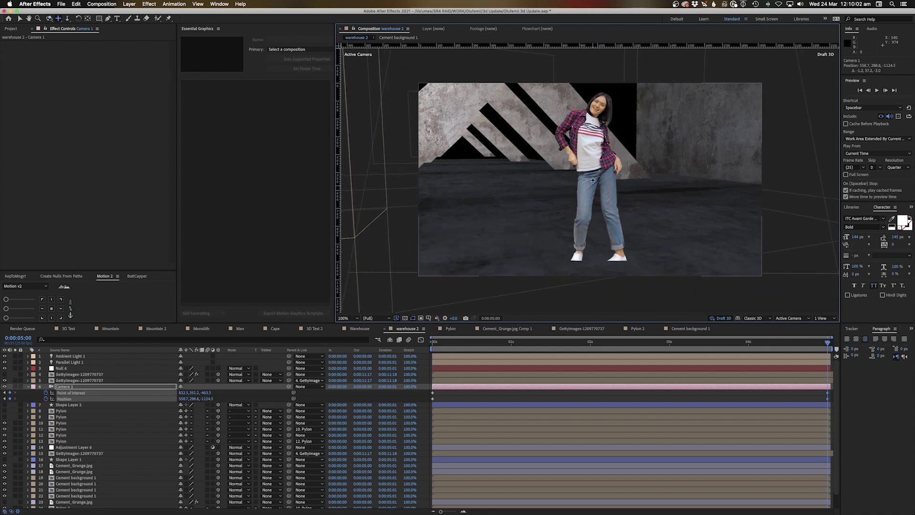
pyautogui.press('space')
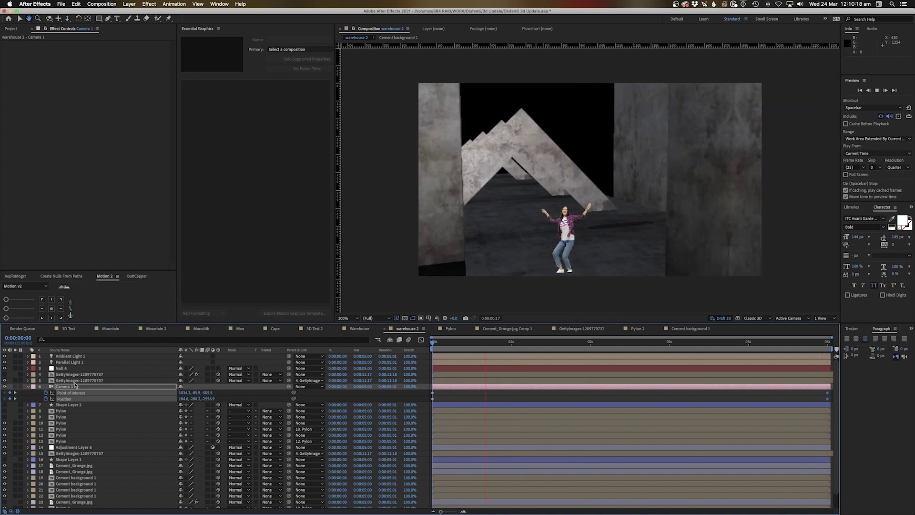
pyautogui.press('space')
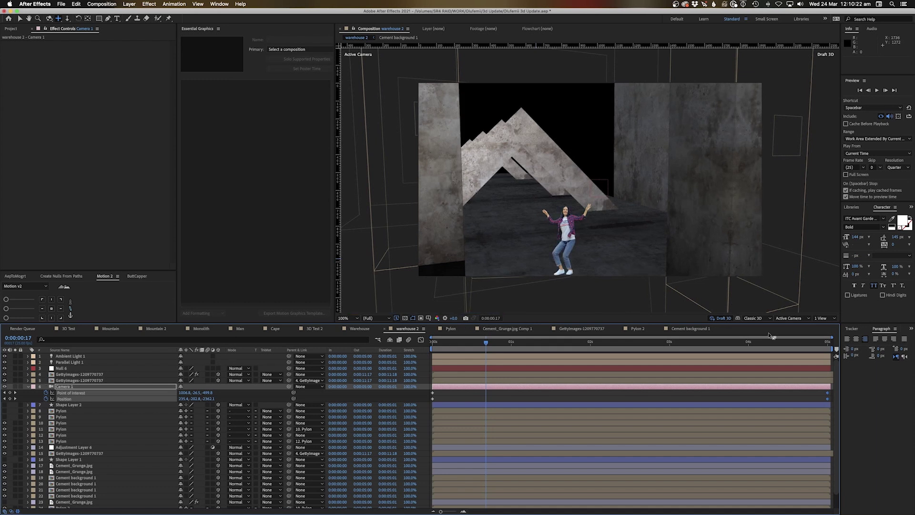
# Disable Draft 3D, set Camera 1's Depth of Field to On, and check focus around 0:00:03:08.
pyautogui.click(723, 318)
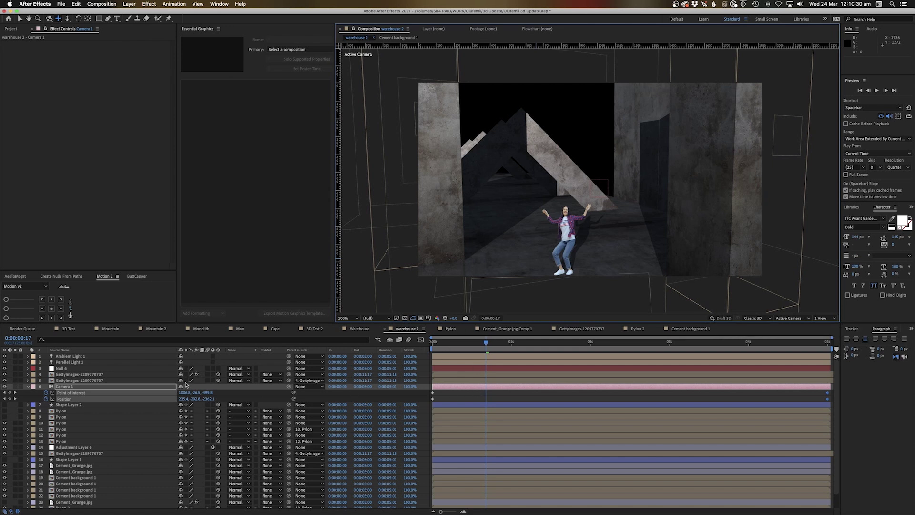
pyautogui.press('u')
pyautogui.press('a')
pyautogui.press('a')
pyautogui.click(181, 405)
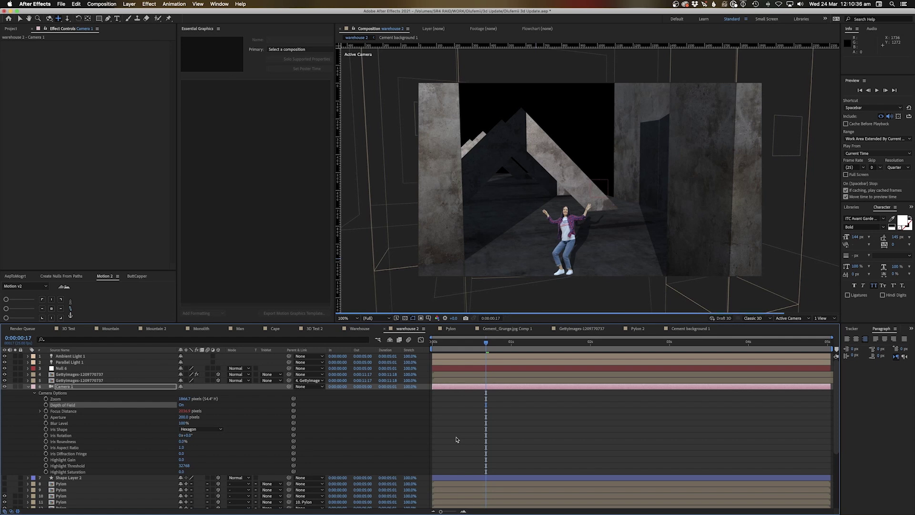
pyautogui.click(696, 348)
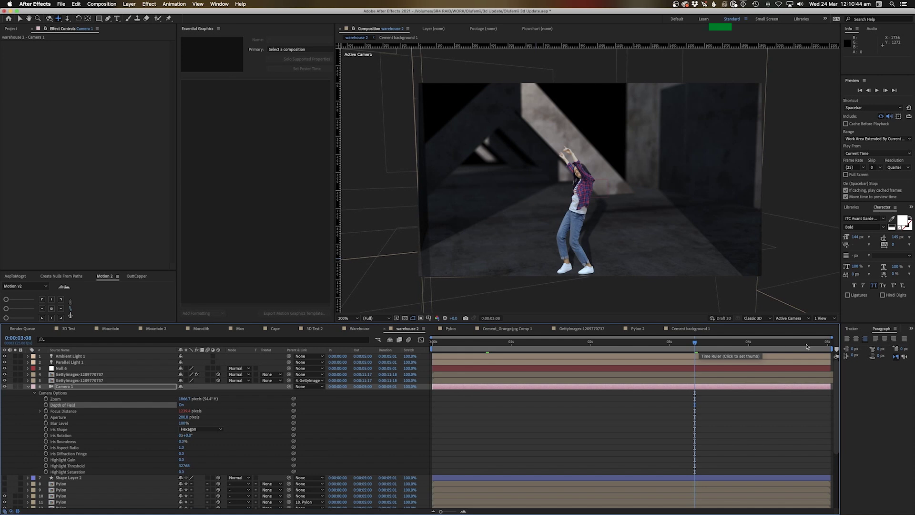
# Check the depth-of-field blur at 04:18, 01:21 and 01:06, then re-enable Draft 3D at frame 0.
pyautogui.click(806, 346)
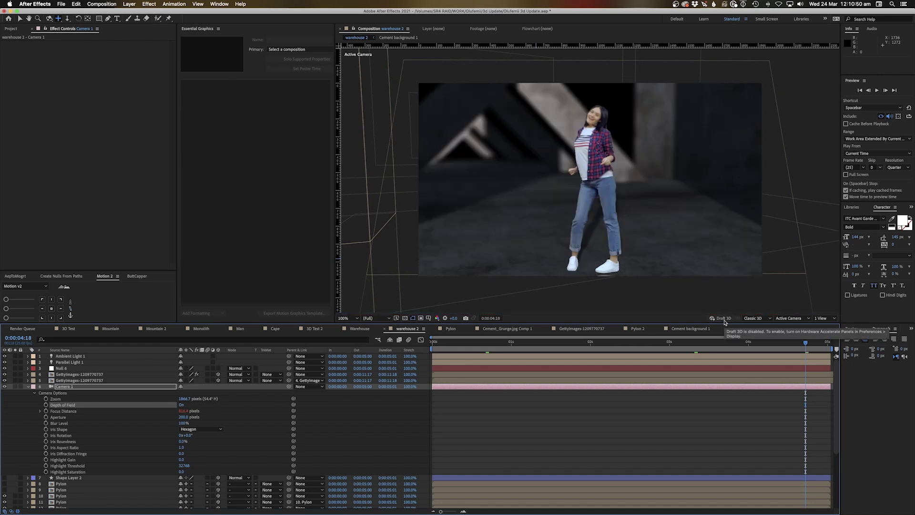
pyautogui.click(578, 342)
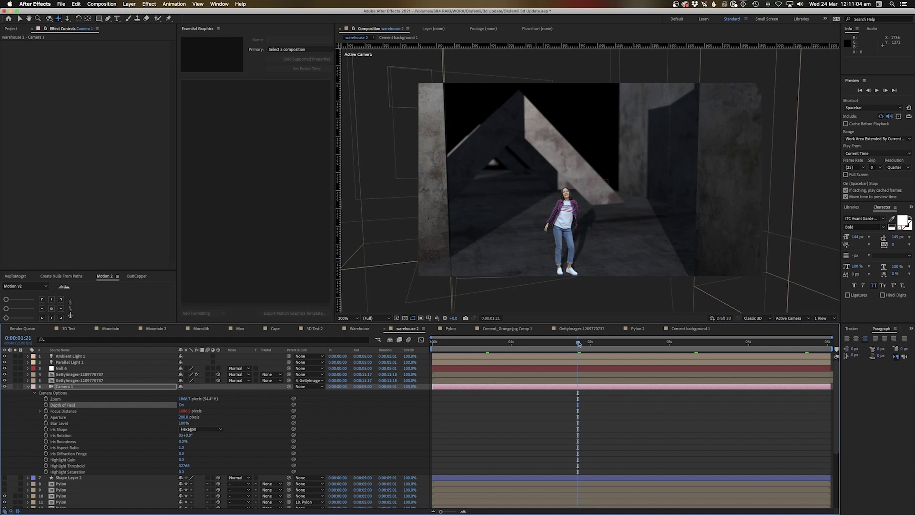
pyautogui.click(531, 343)
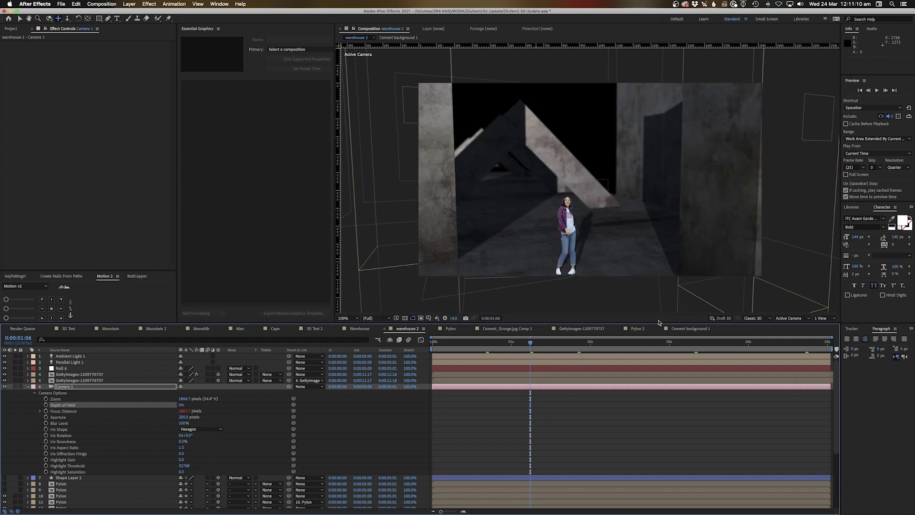
pyautogui.click(717, 319)
pyautogui.press('Home')
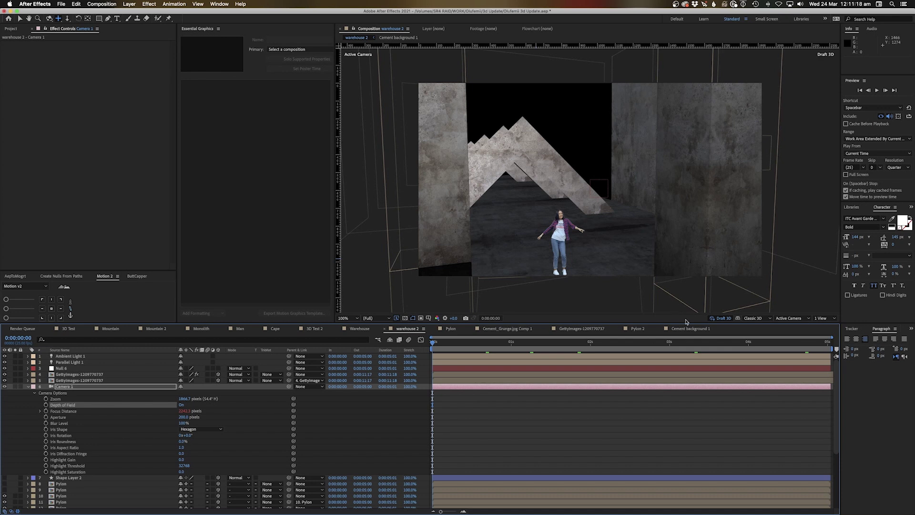
# Orbit Camera 1 to a new angle on the warehouse while toggling Draft 3D.
pyautogui.click(721, 319)
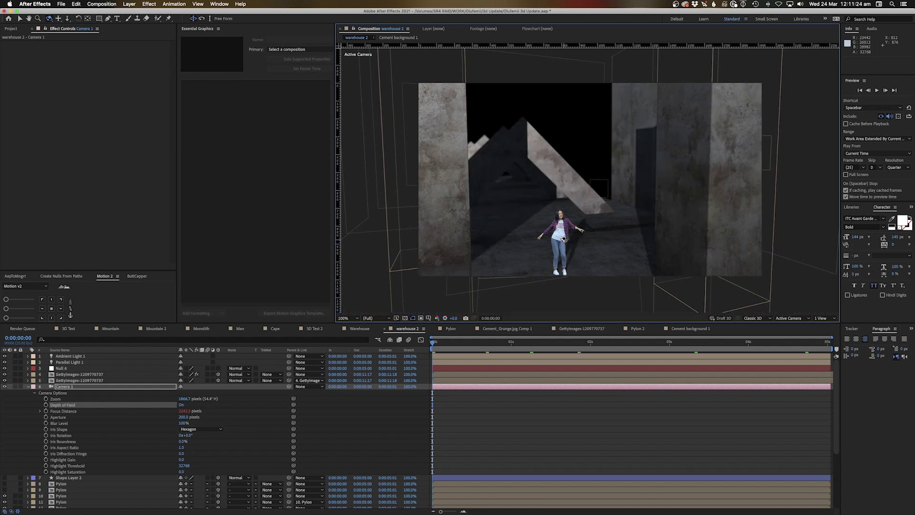
pyautogui.press('c')
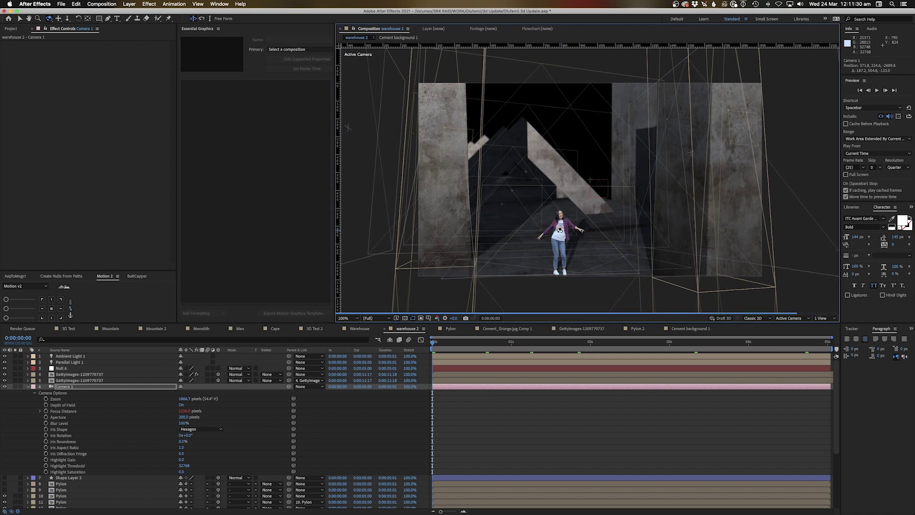
pyautogui.moveTo(550, 249); pyautogui.dragTo(547, 243)
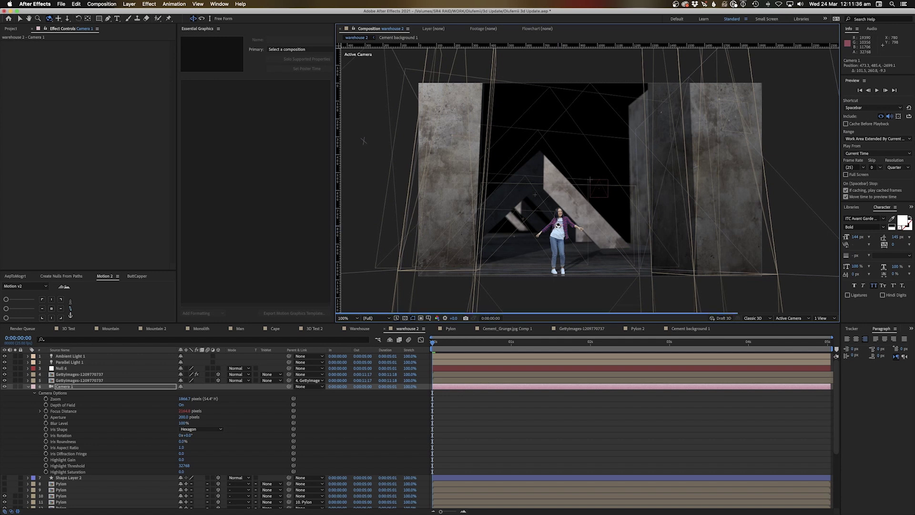
pyautogui.click(721, 318)
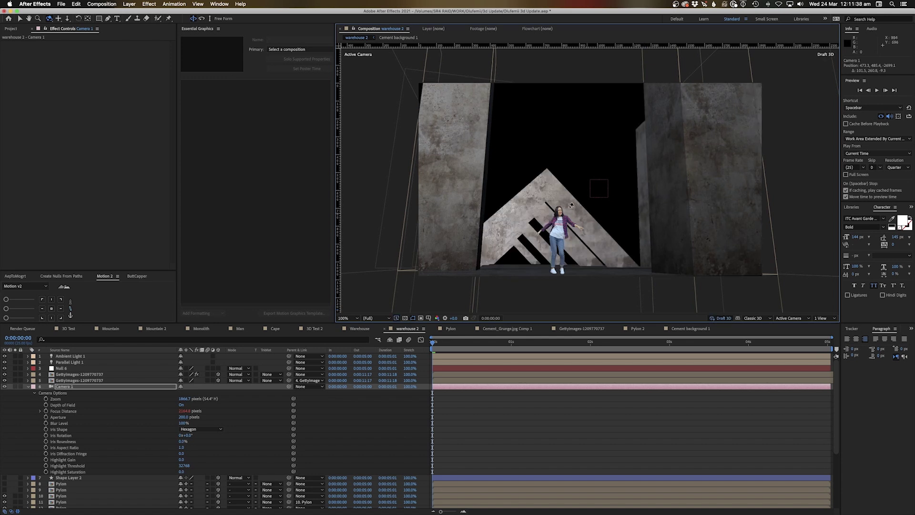
pyautogui.moveTo(564, 217)
pyautogui.mouseDown()
pyautogui.moveTo(595, 228)
pyautogui.moveTo(560, 249)
pyautogui.moveTo(562, 224)
pyautogui.moveTo(553, 230)
pyautogui.mouseUp()
pyautogui.press('c')
pyautogui.press('c')
pyautogui.press('c')
pyautogui.press('c')
pyautogui.press('c')
pyautogui.press('c')
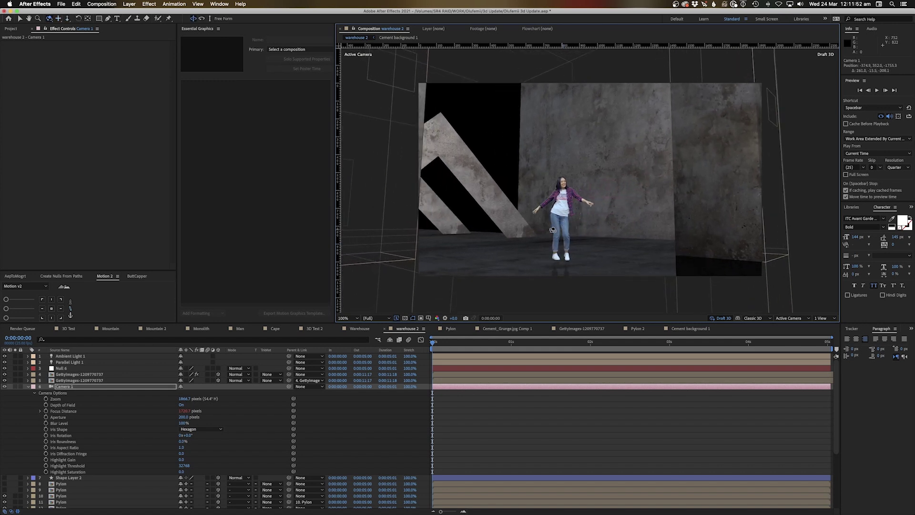
# At 0:00:05:00, pull Camera 1 back with Track Z, then return to the first frame with Draft 3D on.
pyautogui.moveTo(804, 349); pyautogui.dragTo(832, 344)
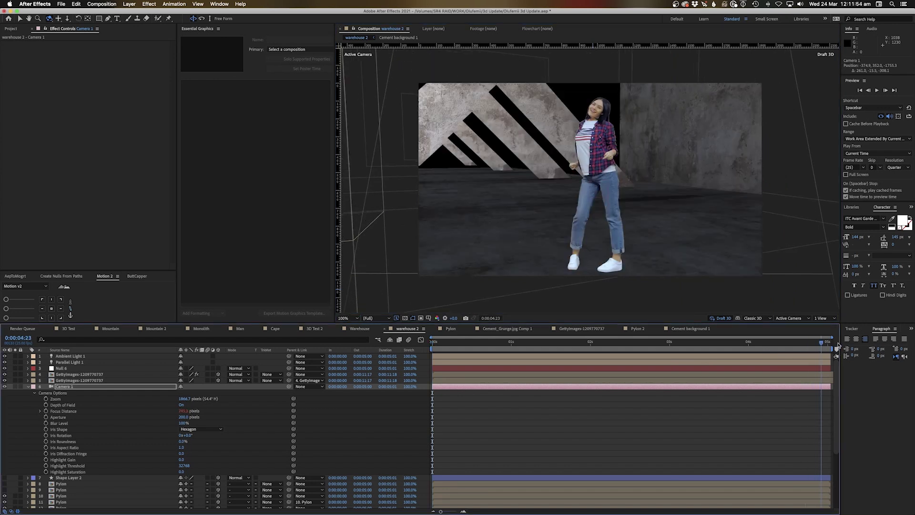
pyautogui.press('c')
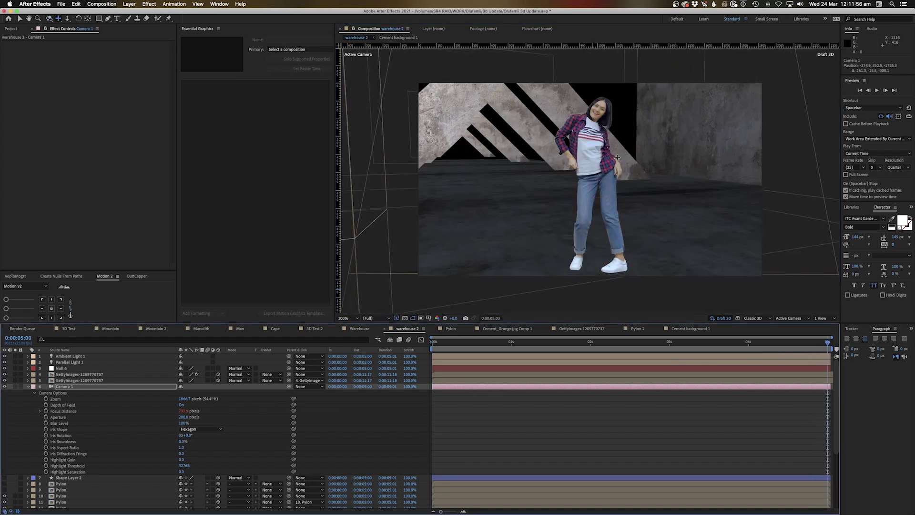
pyautogui.press('c')
pyautogui.moveTo(599, 164); pyautogui.dragTo(593, 173)
pyautogui.press('c')
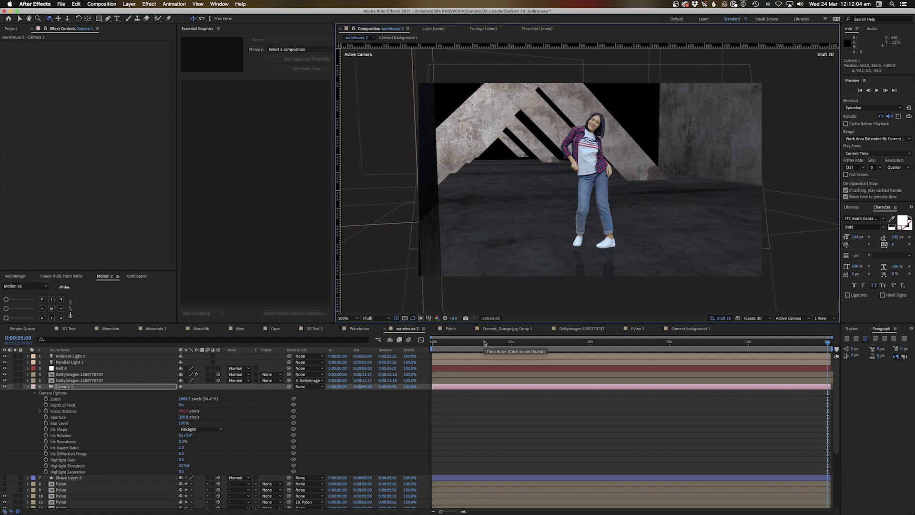
pyautogui.moveTo(454, 346); pyautogui.dragTo(416, 350)
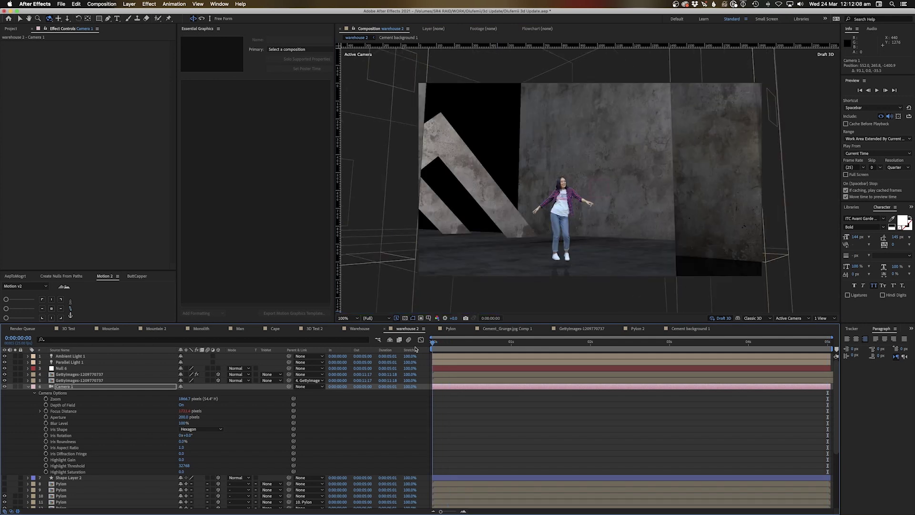
pyautogui.click(722, 319)
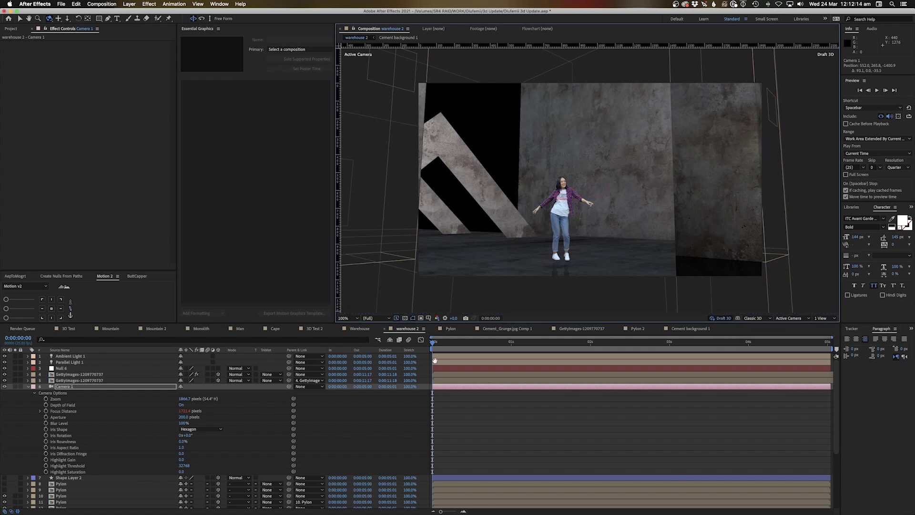
# Play the camera animation preview through, stop it, and return to 0:00:00:00.
pyautogui.press('space')
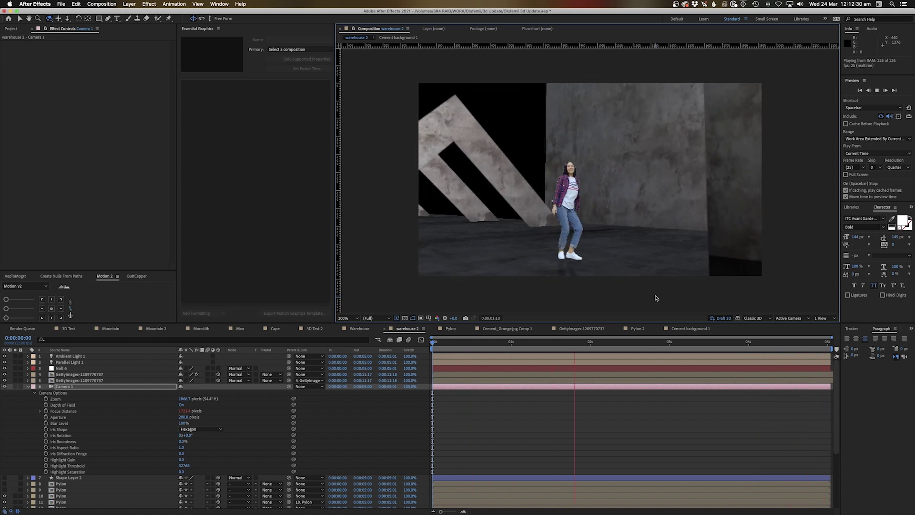
pyautogui.press('space')
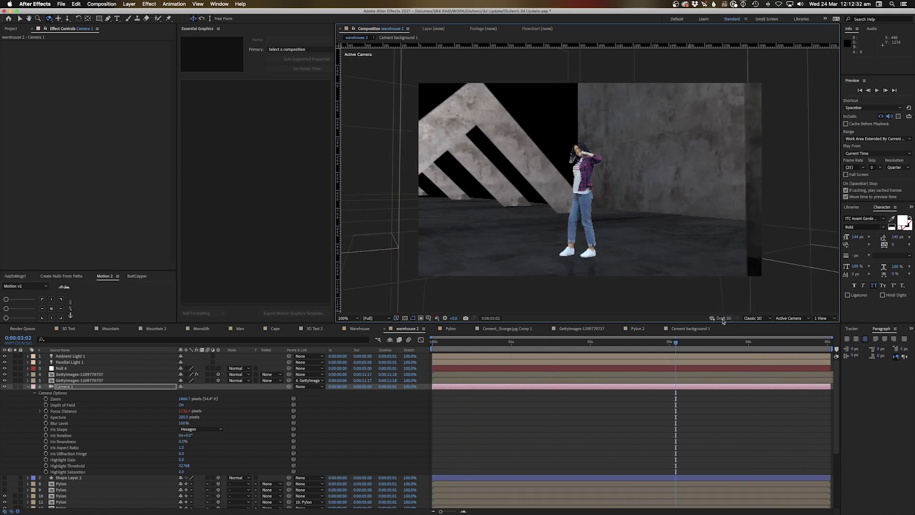
pyautogui.press('Home')
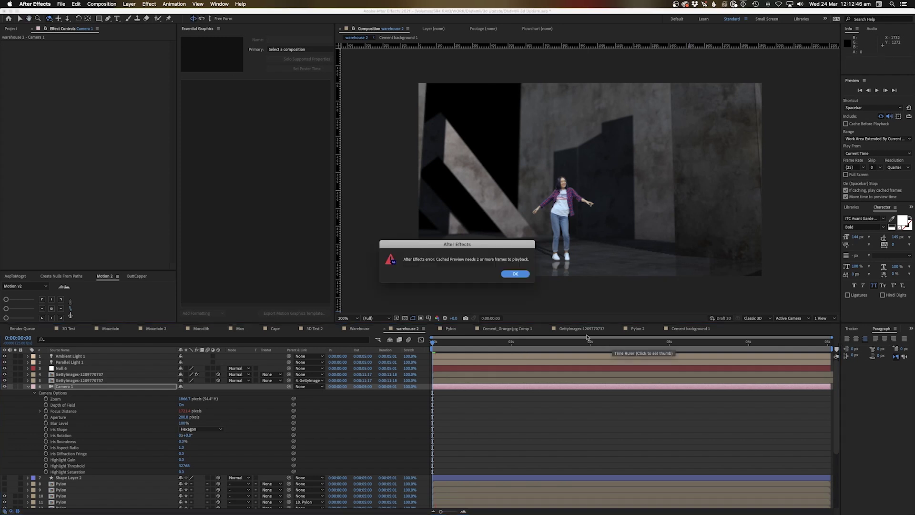
# Dismiss the cached-preview error, re-enable Draft 3D and collapse the camera's options.
pyautogui.click(517, 275)
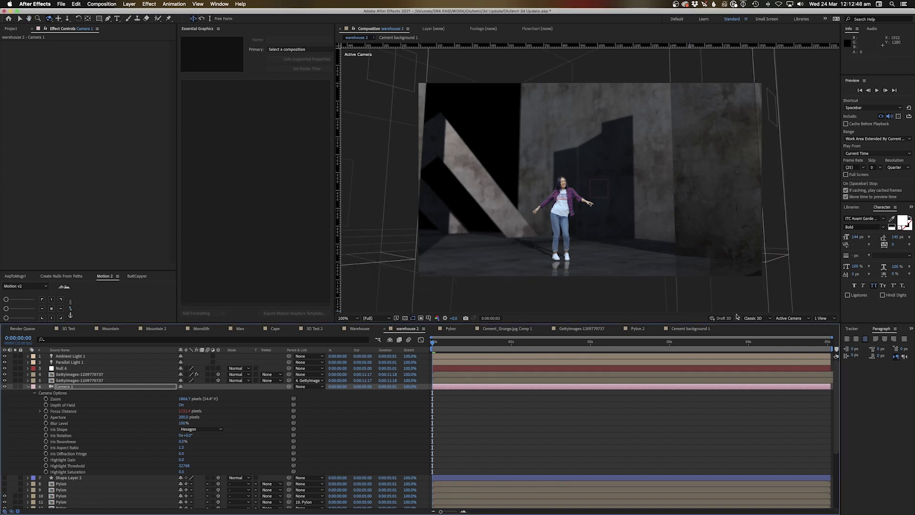
pyautogui.click(720, 319)
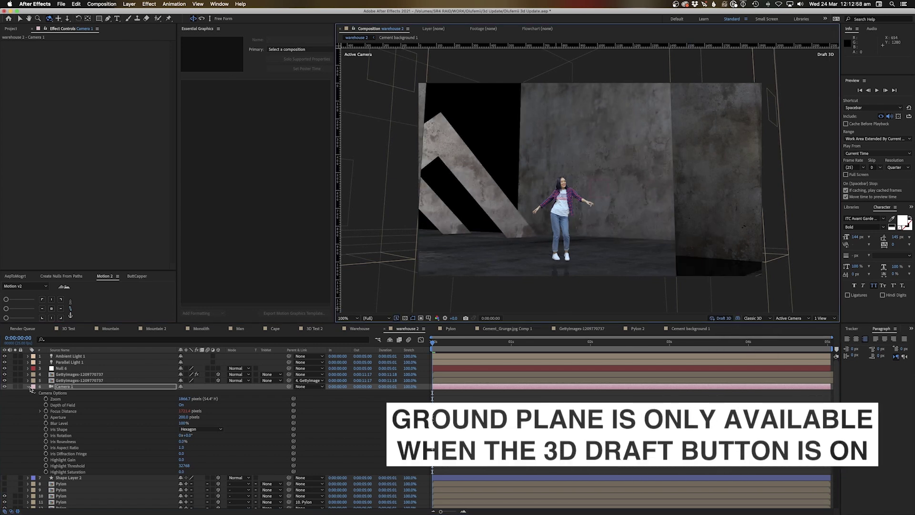
pyautogui.press('F2')
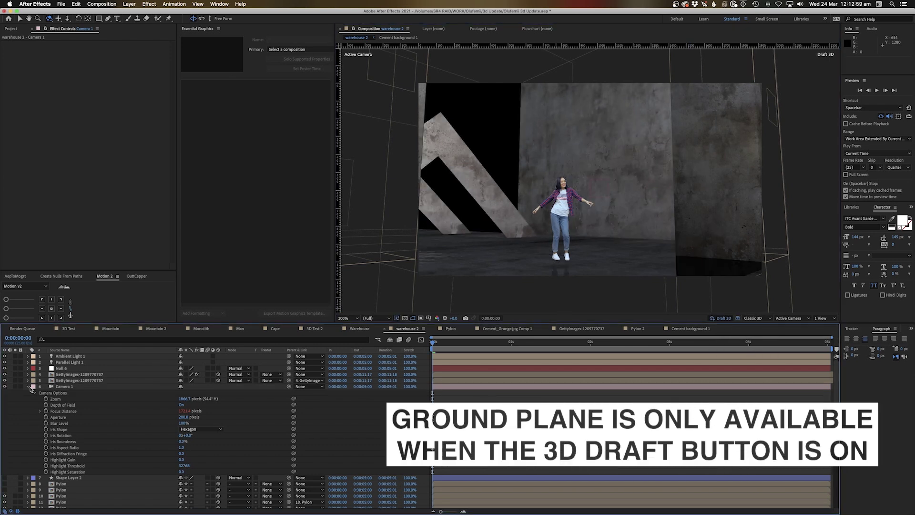
pyautogui.click(27, 387)
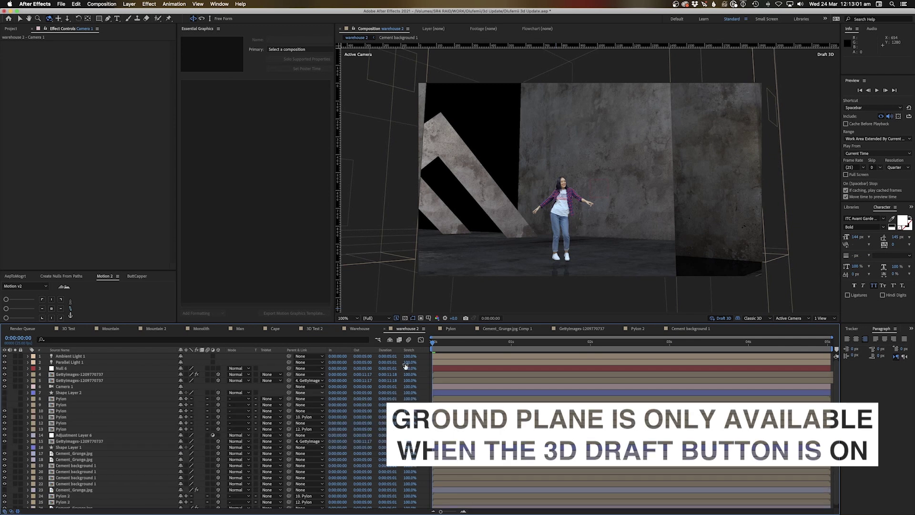
# Identify the Cement_Grunge.jpg floor layer and hide it to reveal the ground grid.
pyautogui.scroll(-1, 85, 450)
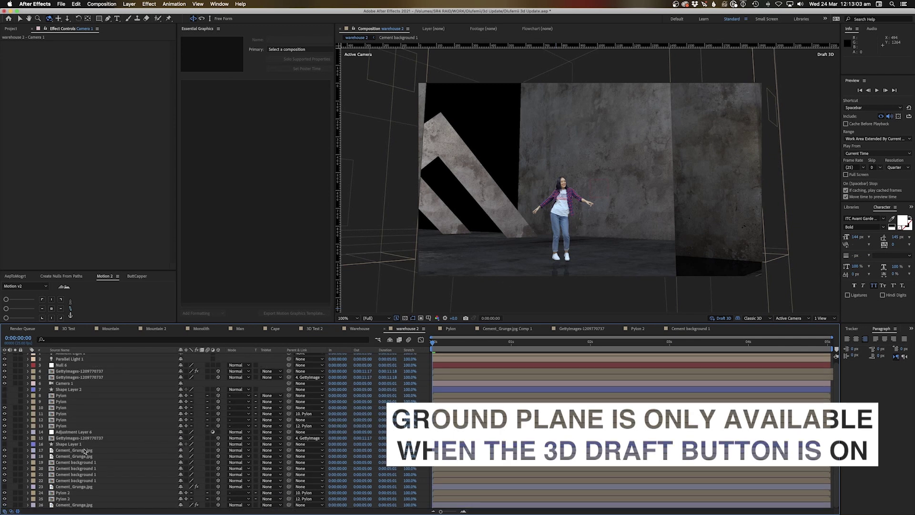
pyautogui.click(75, 488)
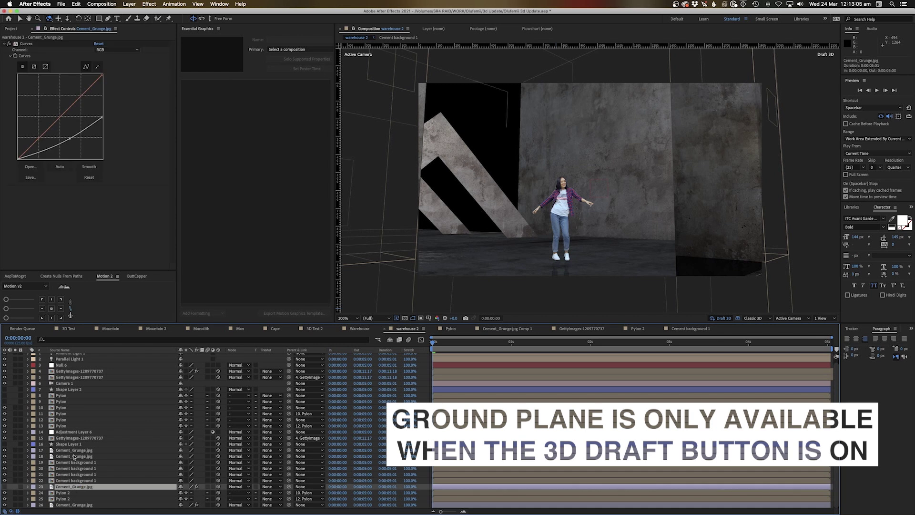
pyautogui.click(67, 456)
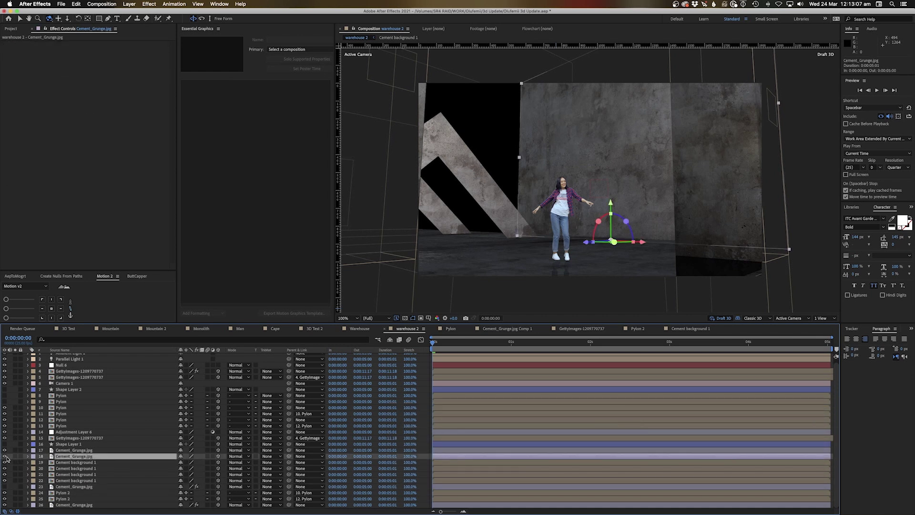
pyautogui.click(5, 456)
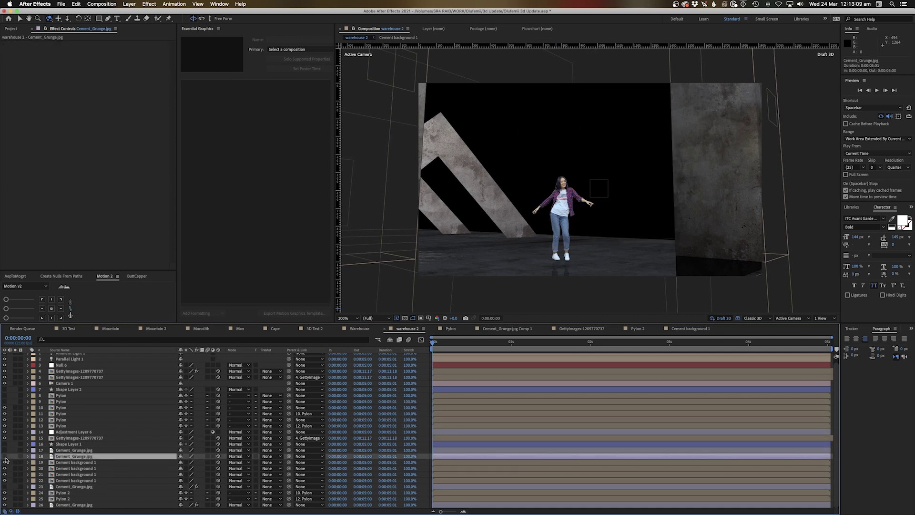
pyautogui.click(5, 456)
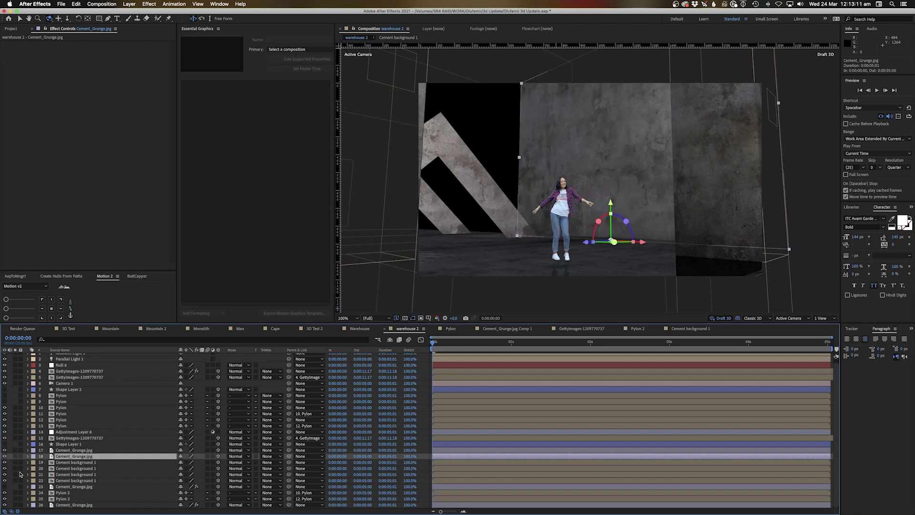
pyautogui.click(71, 487)
pyautogui.click(71, 505)
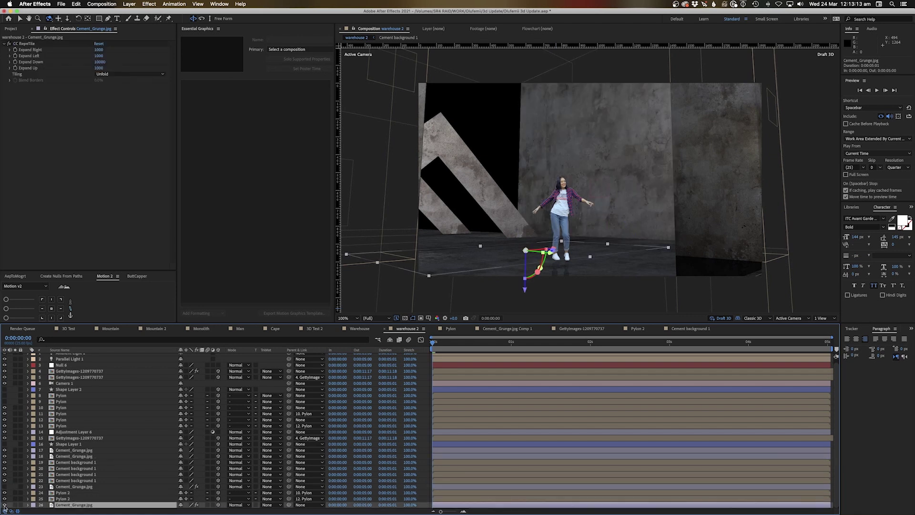
pyautogui.click(4, 505)
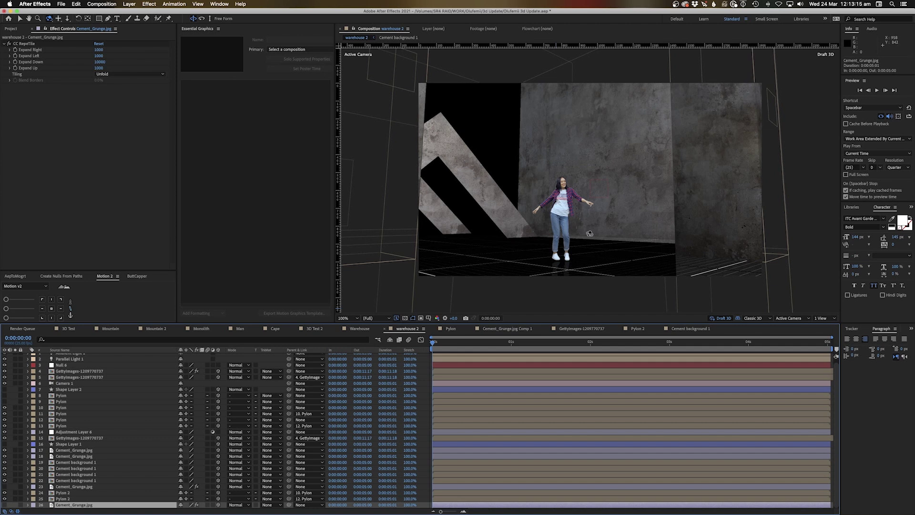
pyautogui.press('c')
pyautogui.press('c')
pyautogui.press('c')
pyautogui.moveTo(575, 260); pyautogui.dragTo(553, 260)
# Lower the GettyImages dancer layer onto the ground grid and orbit to check its feet.
pyautogui.click(527, 258)
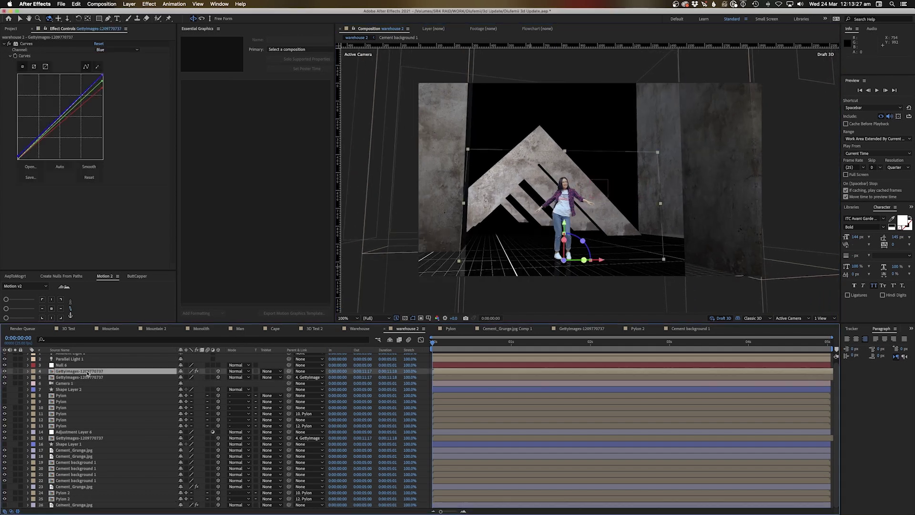
pyautogui.scroll(4, 555, 257)
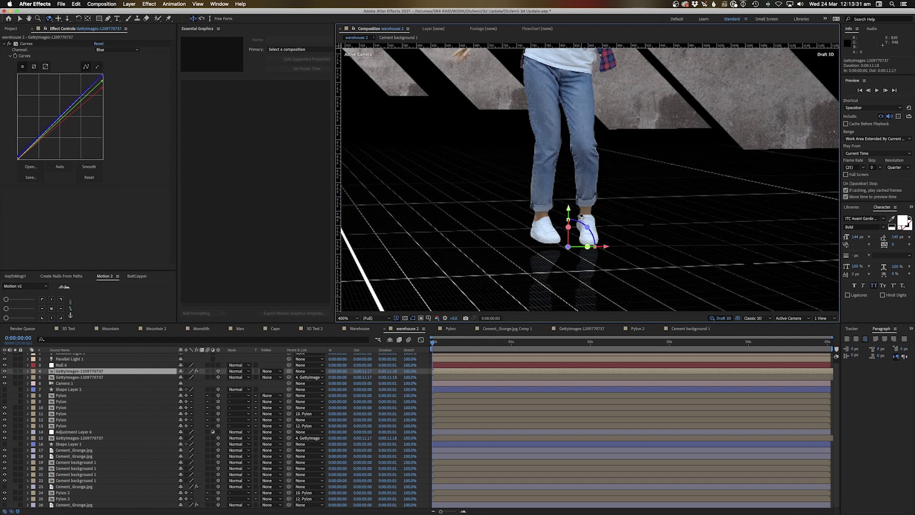
pyautogui.press('v')
pyautogui.moveTo(570, 214)
pyautogui.mouseDown()
pyautogui.moveTo(571, 250)
pyautogui.moveTo(570, 199)
pyautogui.mouseUp()
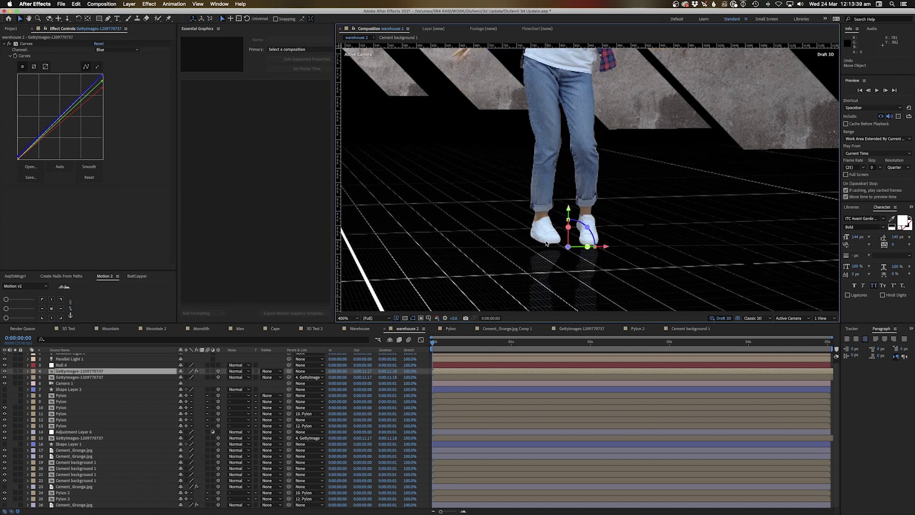
pyautogui.press('c')
pyautogui.moveTo(548, 245); pyautogui.dragTo(554, 249)
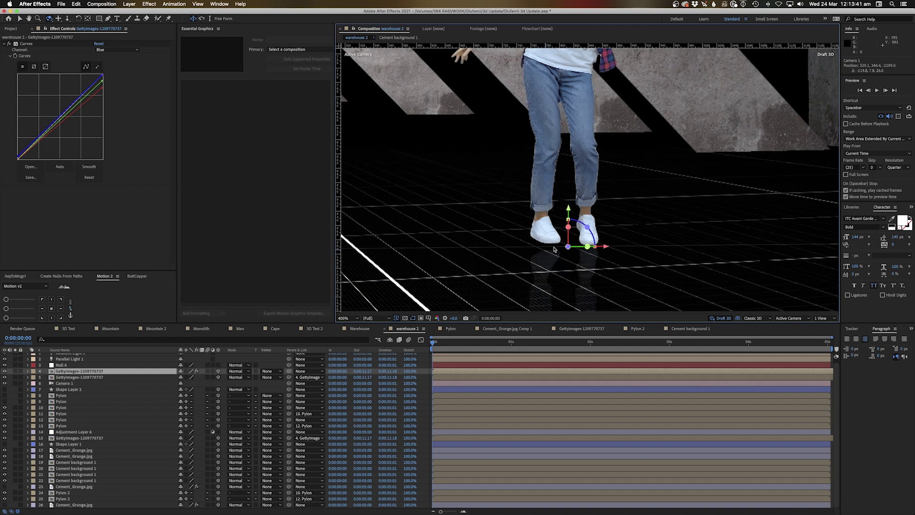
pyautogui.scroll(-5, 553, 253)
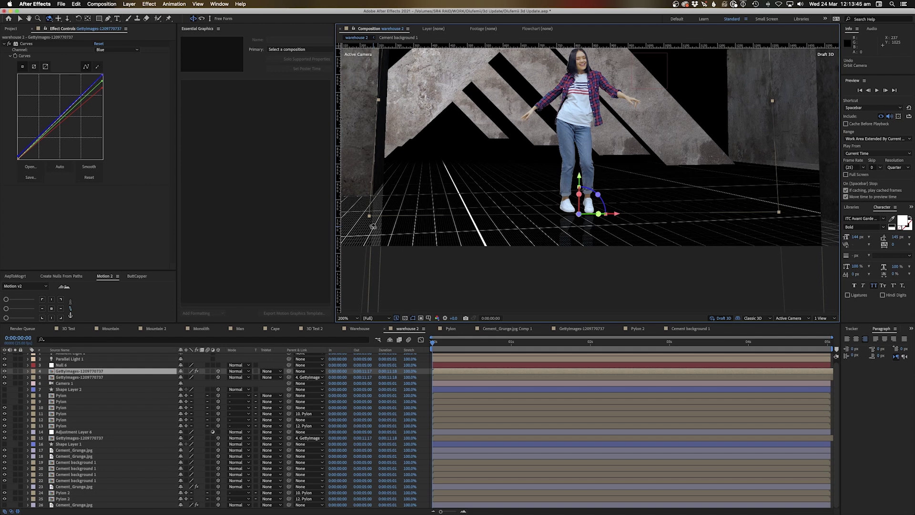
# Turn off the ground grid and Draft 3D, and show the Cement_Grunge.jpg floor again.
pyautogui.click(737, 318)
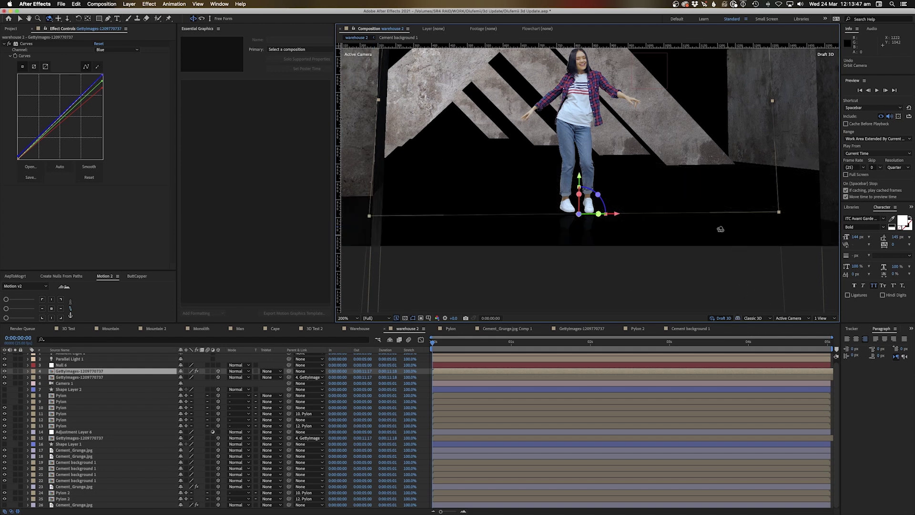
pyautogui.click(716, 319)
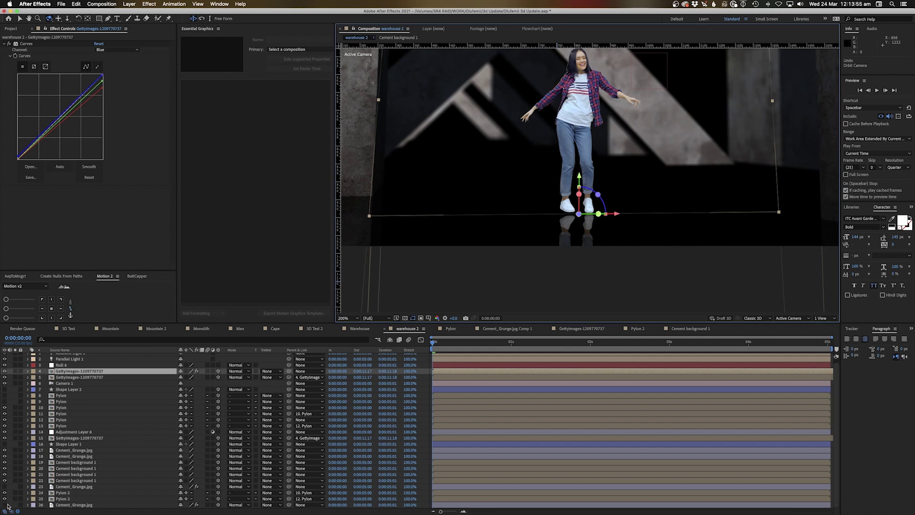
pyautogui.click(5, 506)
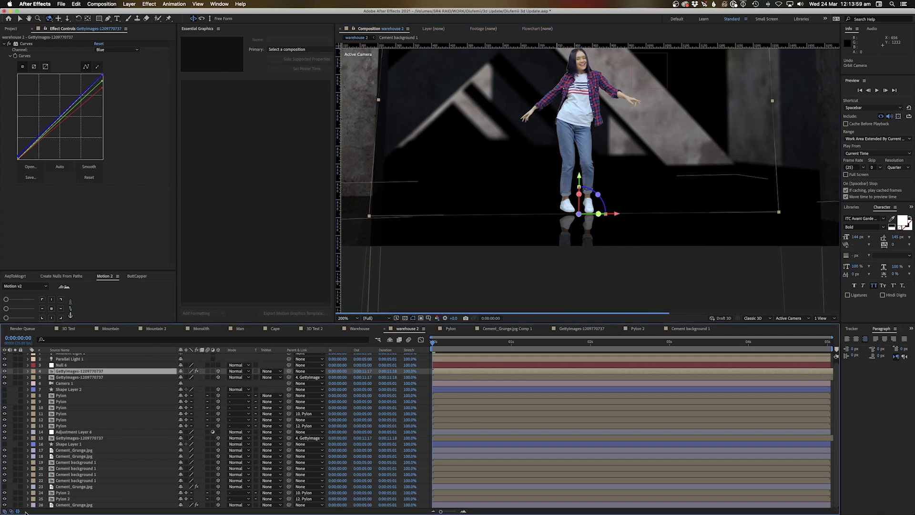
pyautogui.click(74, 505)
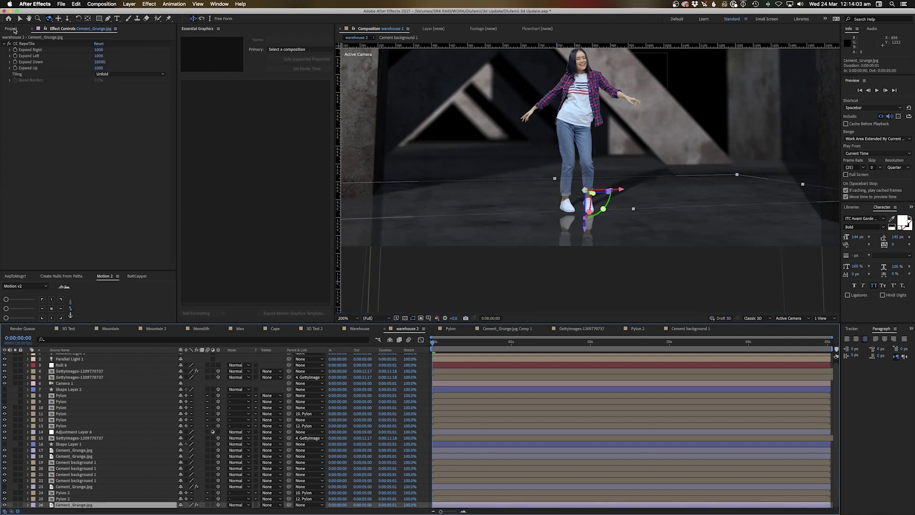
# Create a new composition named 'Floor plane'.
pyautogui.click(13, 29)
pyautogui.click(23, 267)
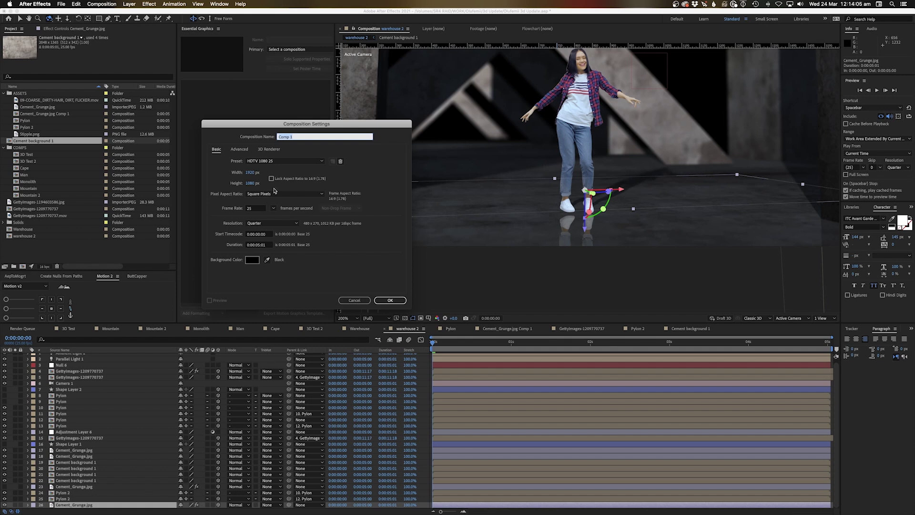
pyautogui.write('Floor plane')
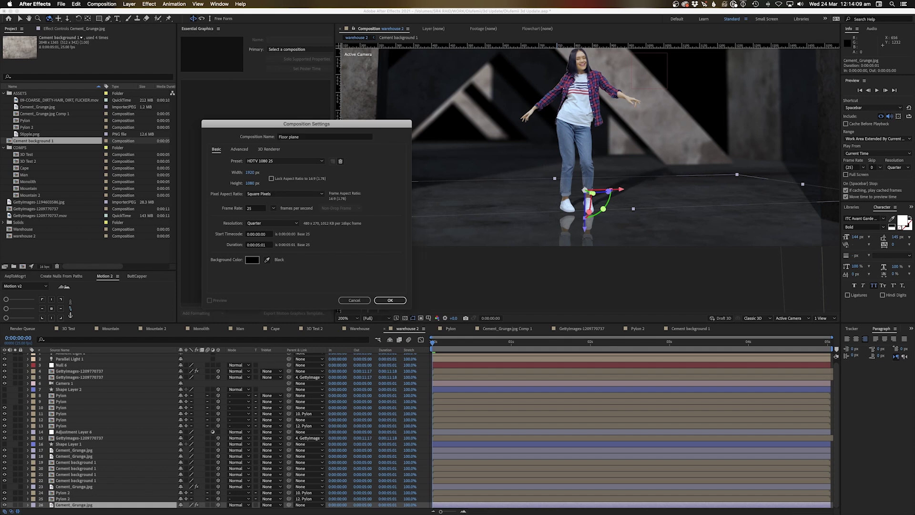
pyautogui.press('Return')
# View it at 100%, enable Title/Action Safe and drag a horizontal guide to the middle.
pyautogui.press('/')
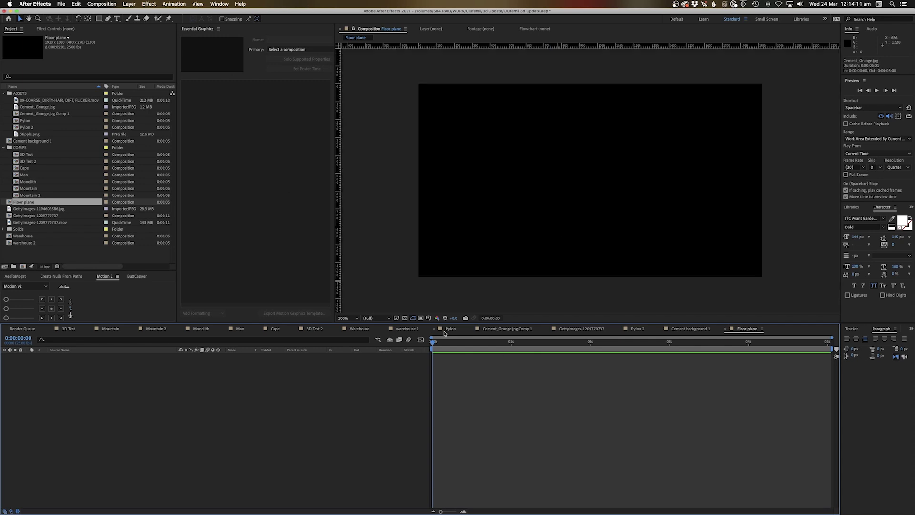
pyautogui.click(428, 319)
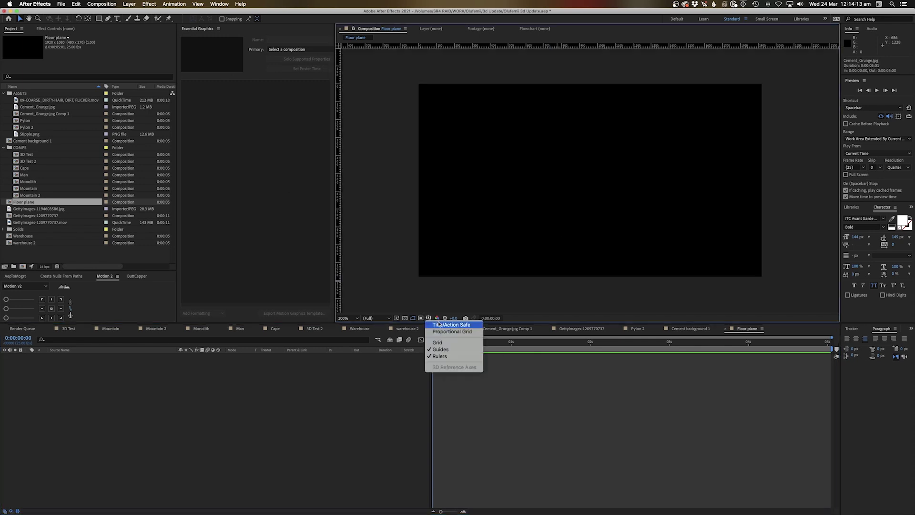
pyautogui.click(439, 323)
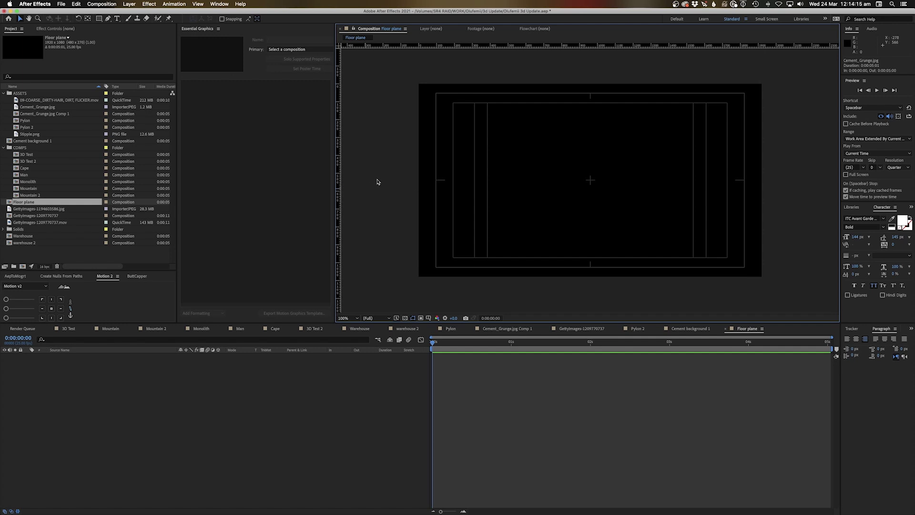
pyautogui.moveTo(534, 44); pyautogui.dragTo(528, 180)
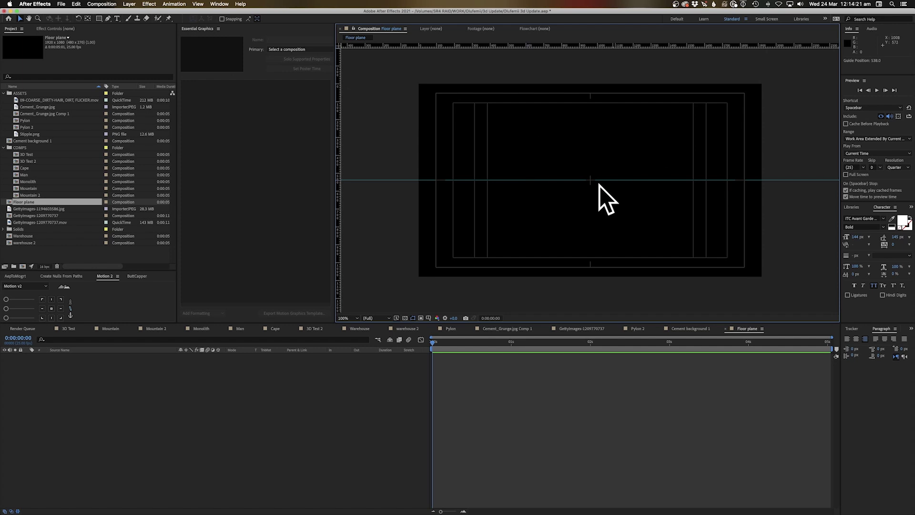
# Add a new camera to the composition with default settings.
pyautogui.rightClick(474, 384)
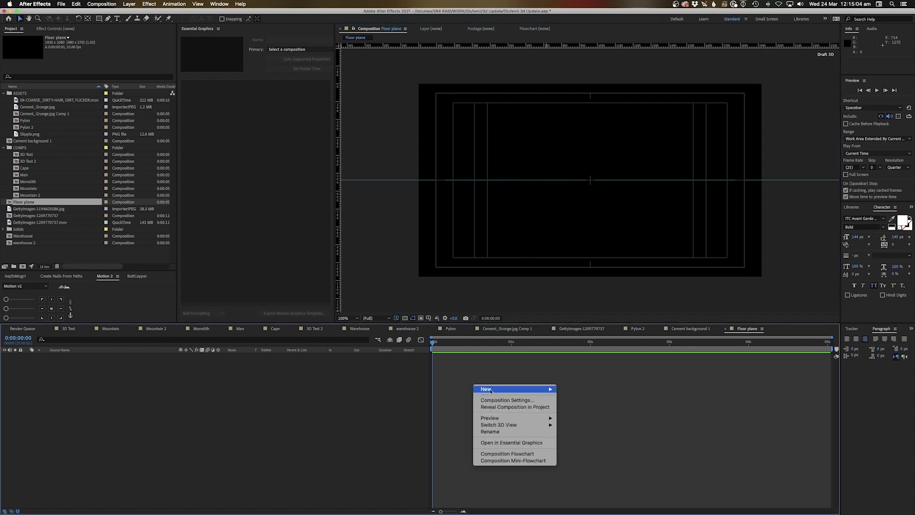
pyautogui.moveTo(519, 389)
pyautogui.click(594, 421)
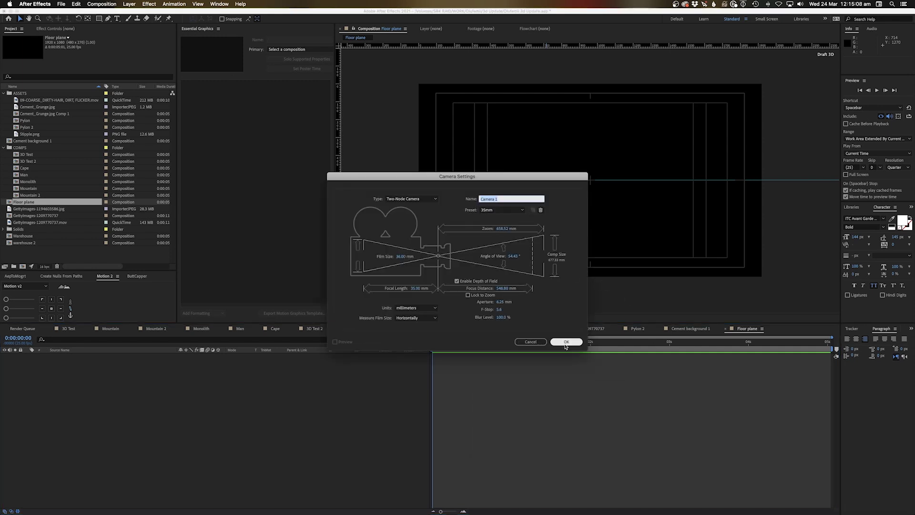
pyautogui.click(566, 341)
# Add a 1920×1080 white solid and switch on its 3D Layer.
pyautogui.rightClick(525, 395)
pyautogui.moveTo(533, 398)
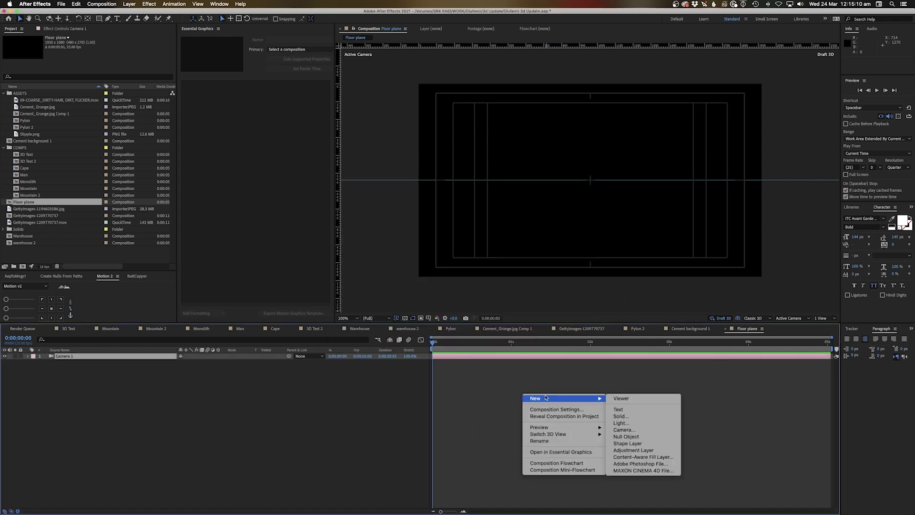
pyautogui.click(651, 418)
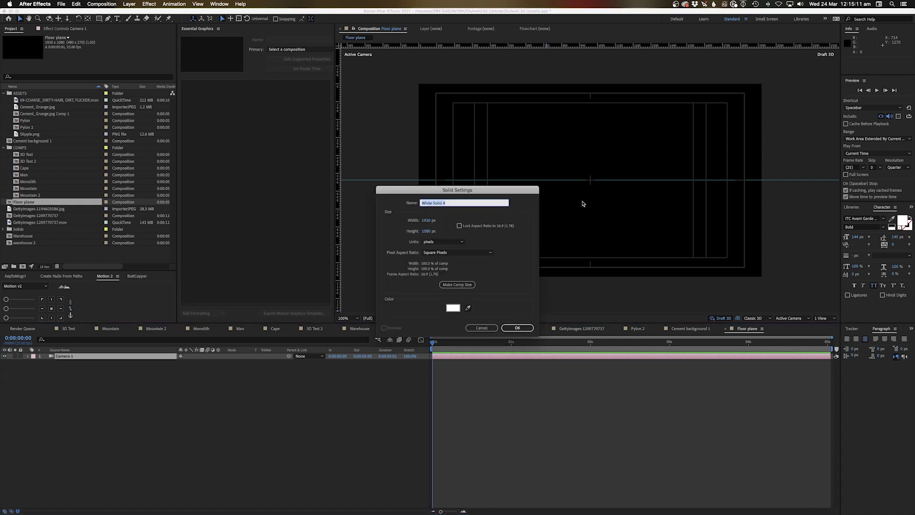
pyautogui.click(517, 328)
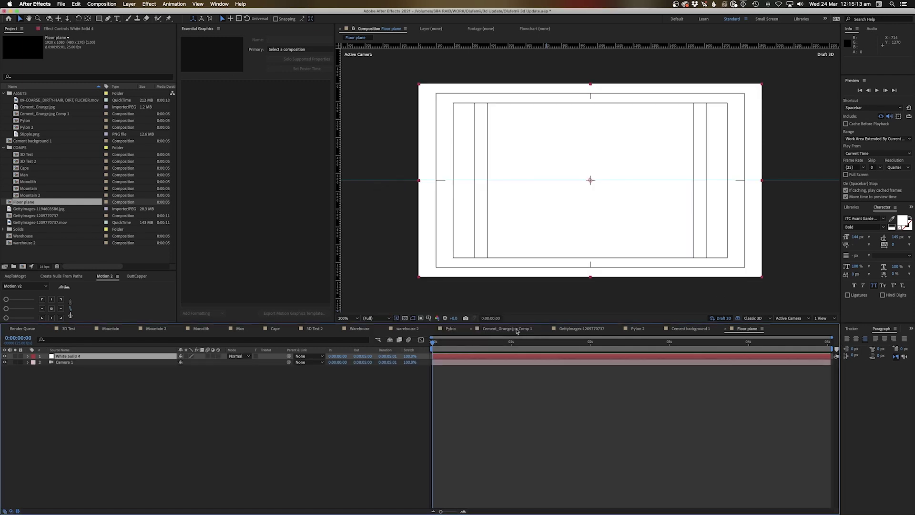
pyautogui.click(219, 356)
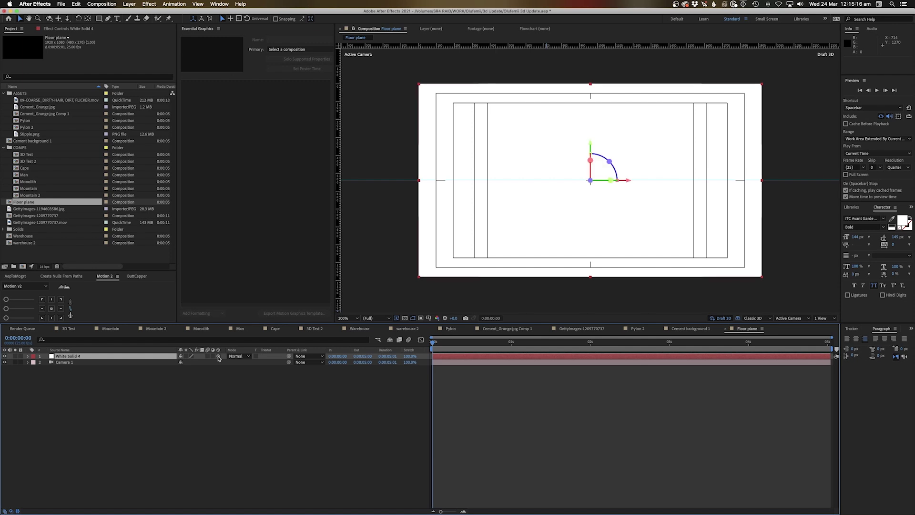
pyautogui.click(216, 394)
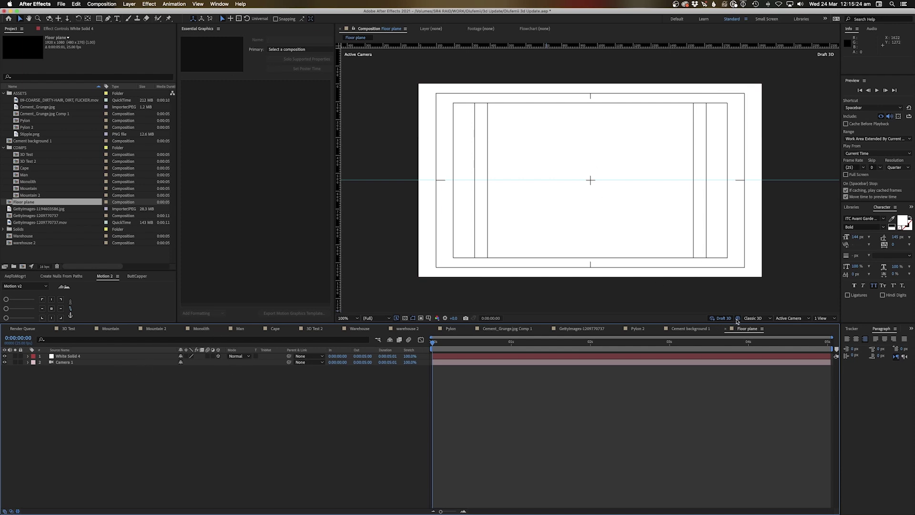
# Scale White Solid 4 to 30% and orbit Camera 1 to view it at an angle.
pyautogui.press('c')
pyautogui.moveTo(571, 212); pyautogui.dragTo(258, 330)
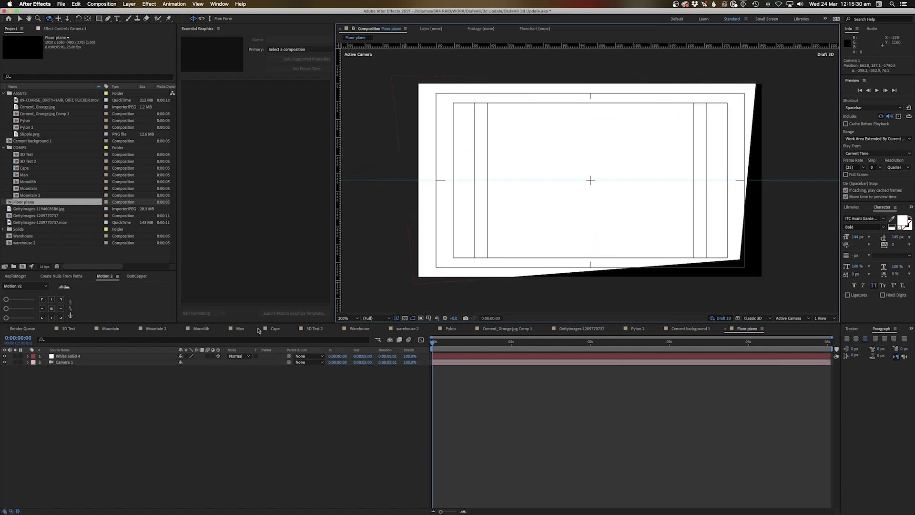
pyautogui.click(78, 356)
pyautogui.press('s')
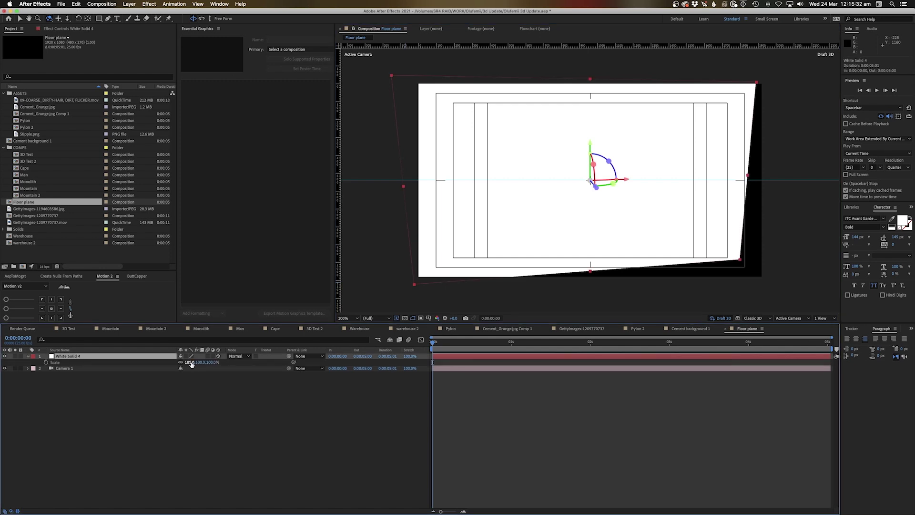
pyautogui.moveTo(191, 363); pyautogui.dragTo(169, 365)
pyautogui.press('y')
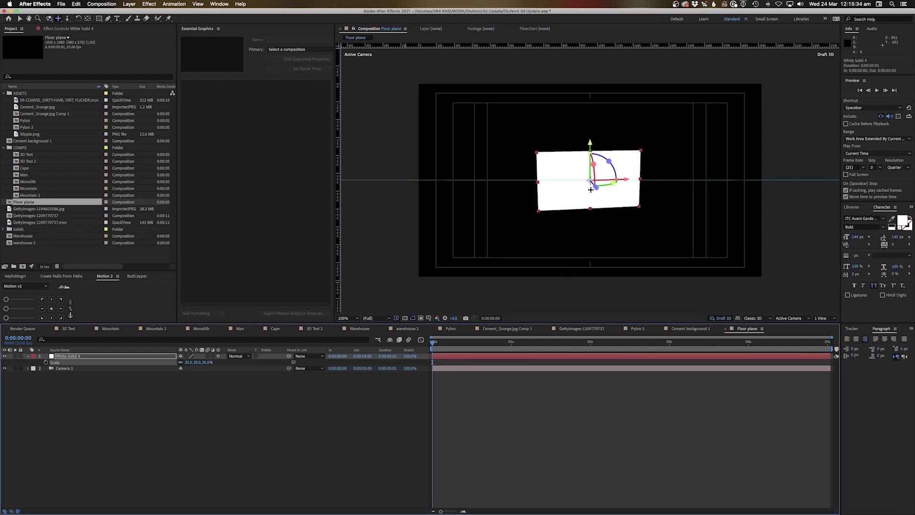
pyautogui.press('c')
pyautogui.press('c')
pyautogui.moveTo(584, 201); pyautogui.dragTo(561, 229)
# Show the 3D ground grid and lift White Solid 4 until its bottom edge rests on it.
pyautogui.click(737, 318)
pyautogui.scroll(4, 591, 212)
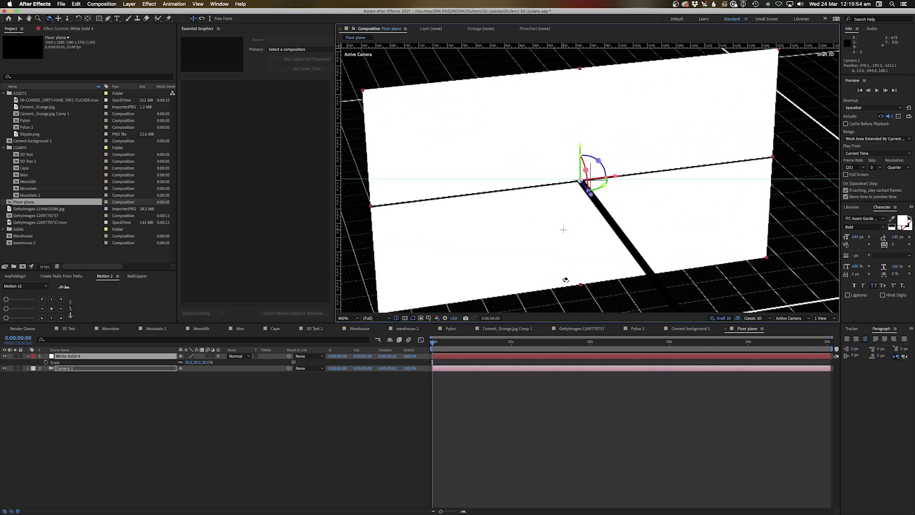
pyautogui.press('v')
pyautogui.moveTo(581, 152); pyautogui.dragTo(577, 42)
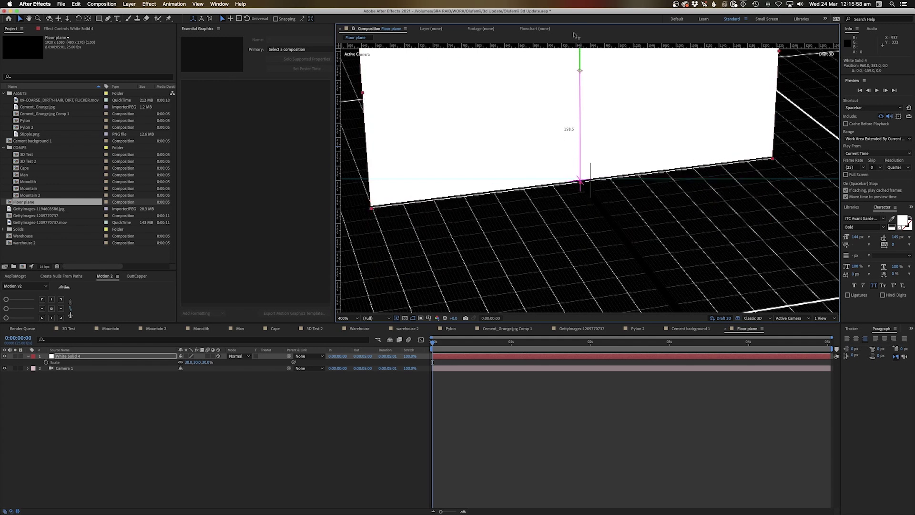
pyautogui.scroll(-4, 590, 166)
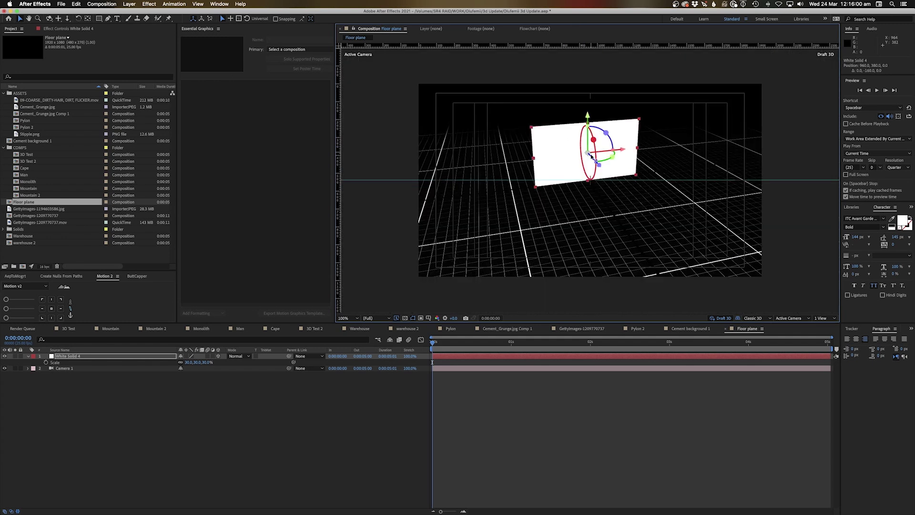
pyautogui.scroll(2, 590, 166)
pyautogui.press('c')
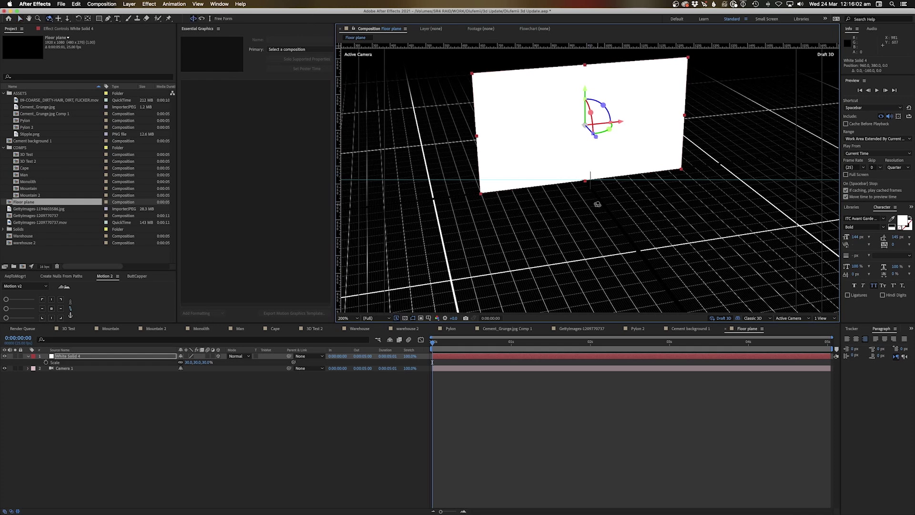
pyautogui.moveTo(597, 204); pyautogui.dragTo(619, 231)
pyautogui.scroll(-2, 587, 228)
pyautogui.scroll(2, 623, 212)
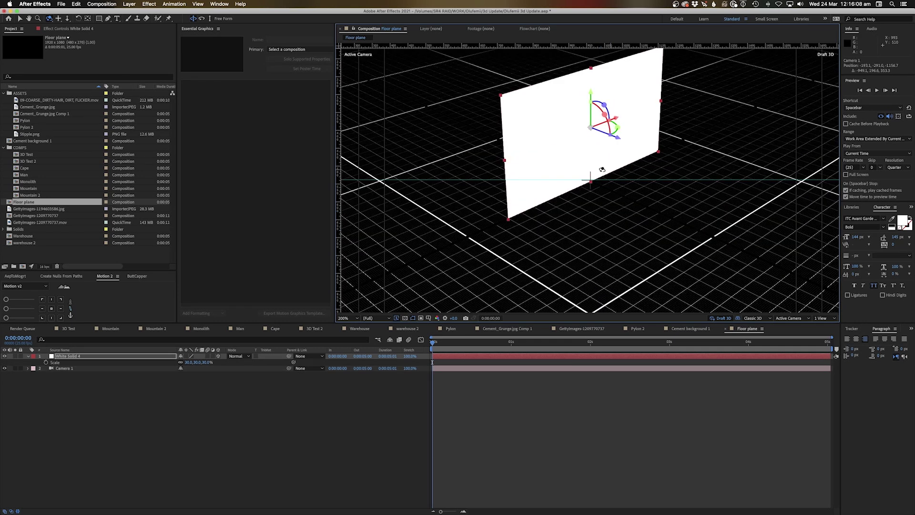
# Duplicate White Solid 4, set the copy's Y Rotation to 90° and align it along depth.
pyautogui.press('super+d')
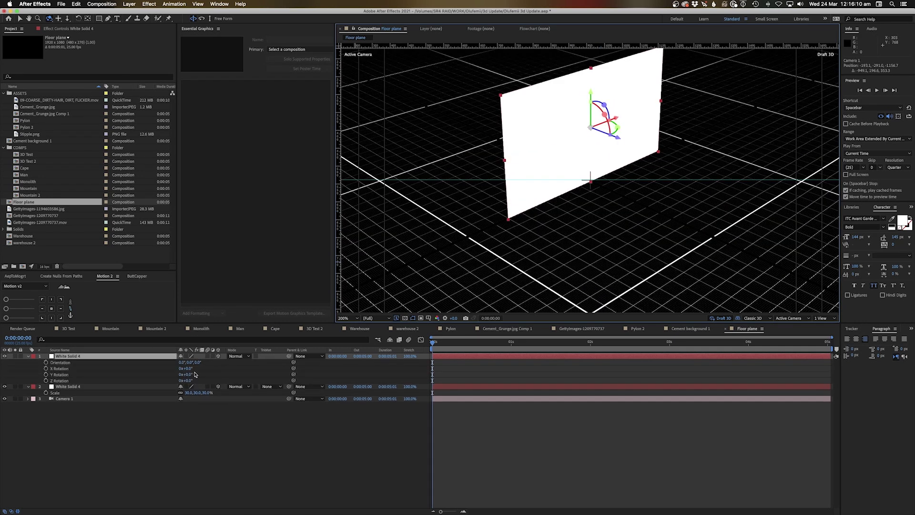
pyautogui.moveTo(188, 374); pyautogui.dragTo(263, 375)
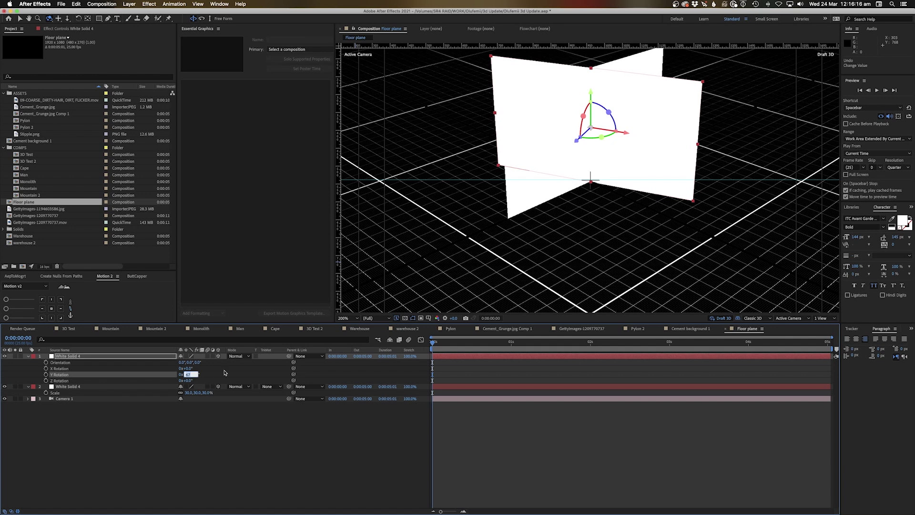
pyautogui.write('90')
pyautogui.press('Return')
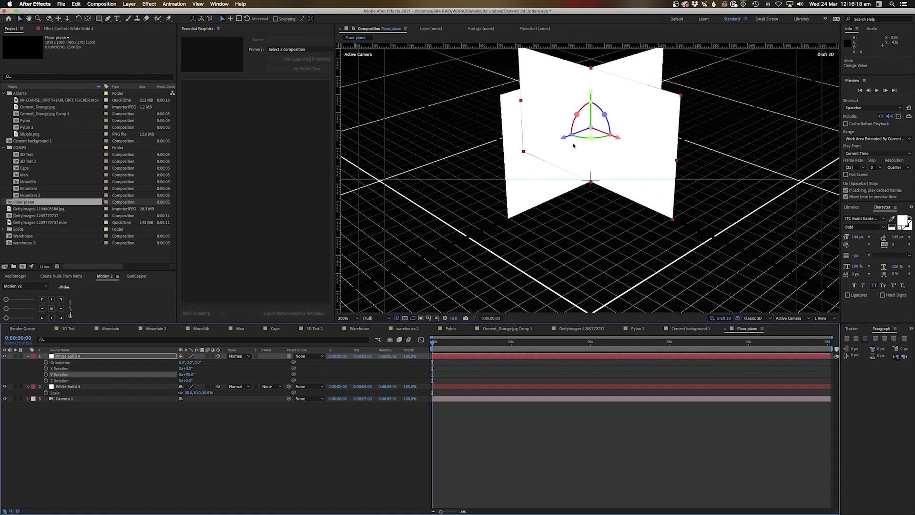
pyautogui.moveTo(564, 138); pyautogui.dragTo(473, 185)
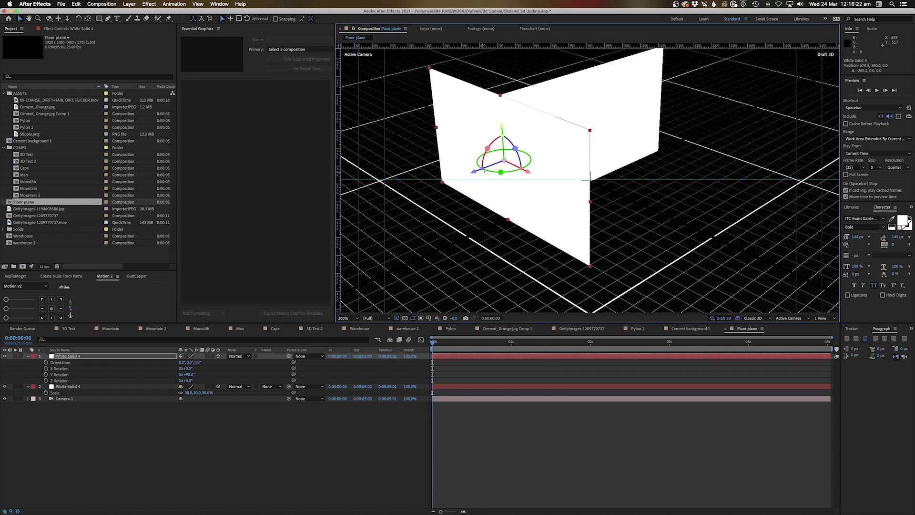
pyautogui.moveTo(527, 172); pyautogui.dragTo(611, 235)
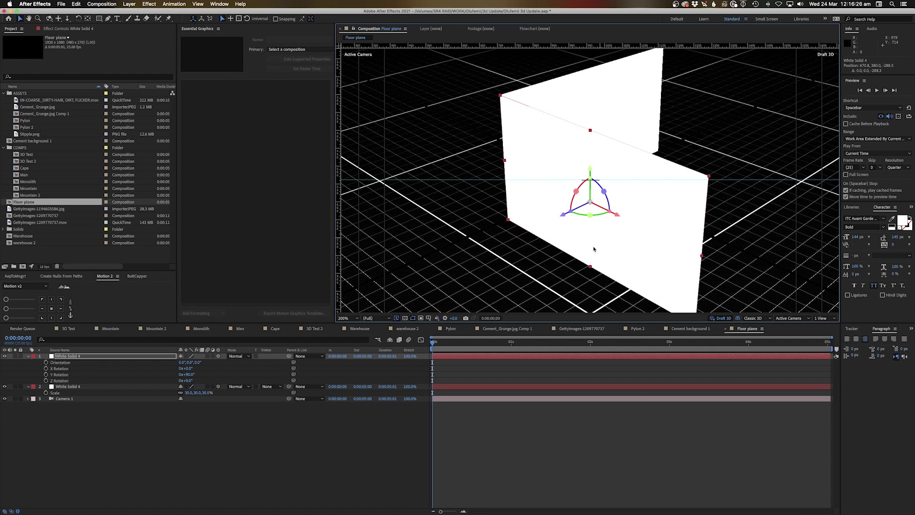
# Duplicate the second wall and push the copy back to about Z -583.
pyautogui.click(58, 357)
pyautogui.press('super+d')
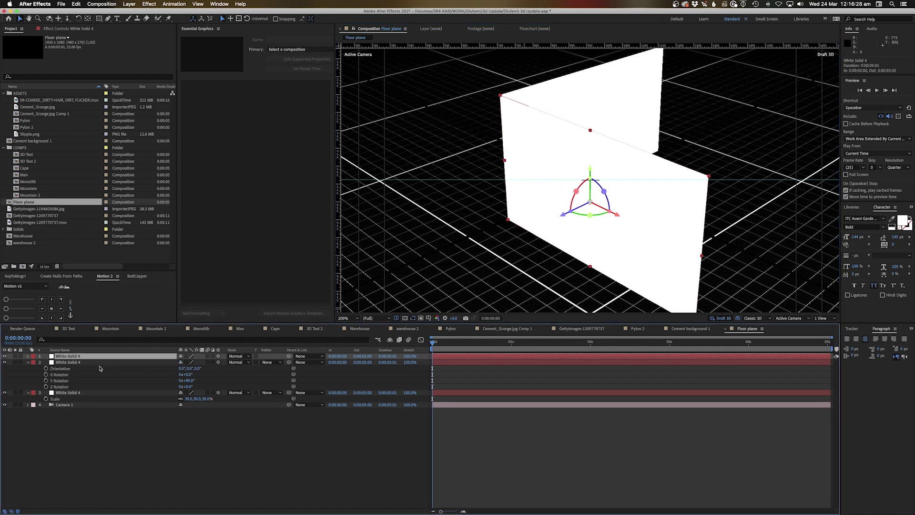
pyautogui.press('super+z')
pyautogui.click(72, 387)
pyautogui.press('super+d')
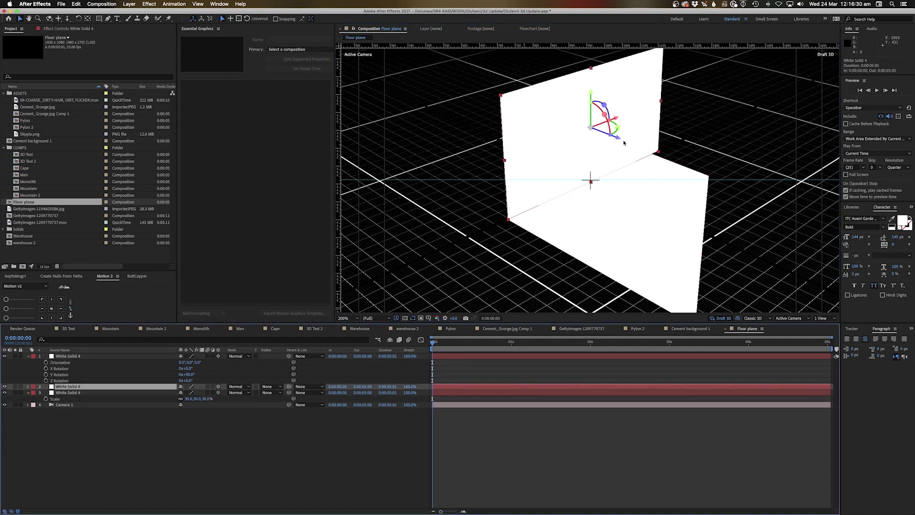
pyautogui.moveTo(614, 142); pyautogui.dragTo(795, 250)
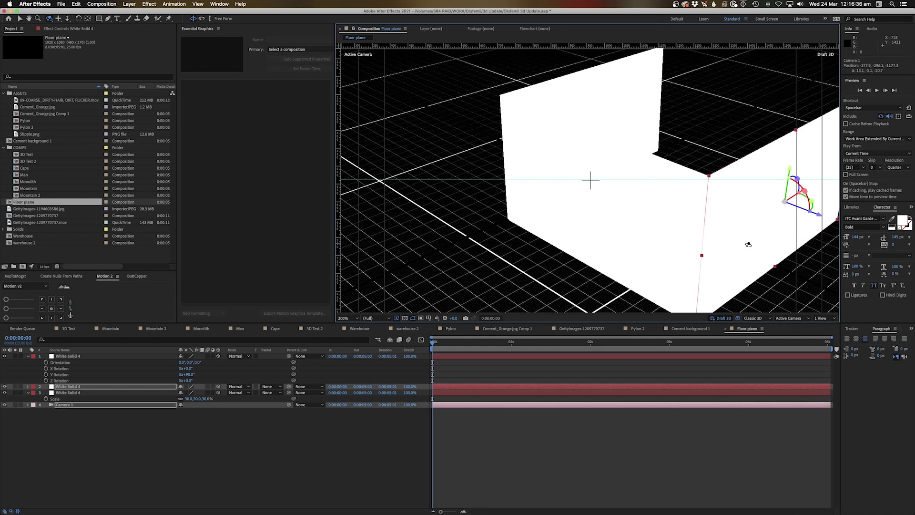
pyautogui.moveTo(748, 300); pyautogui.dragTo(736, 235)
pyautogui.press('c')
pyautogui.press('/')
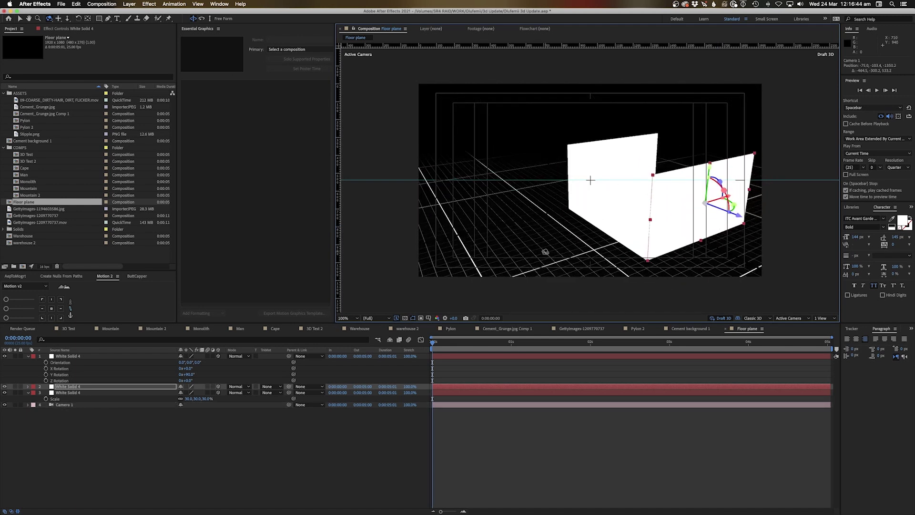
pyautogui.press('.')
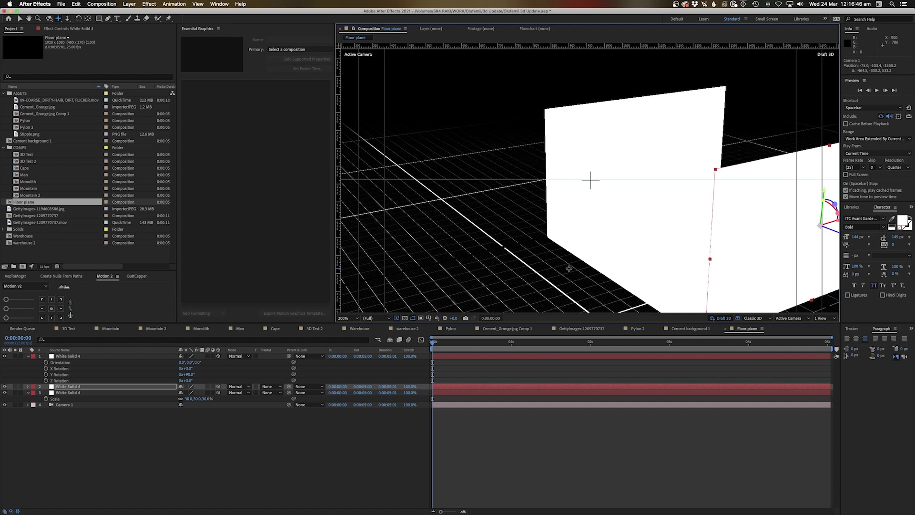
pyautogui.press(',')
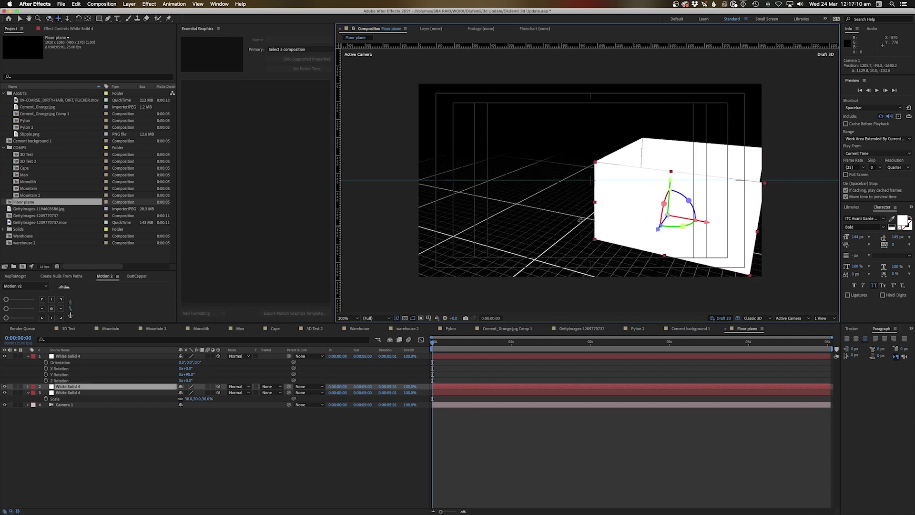
# Orbit Camera 1 twice to view the white walls from another side, then deselect.
pyautogui.moveTo(574, 228); pyautogui.dragTo(605, 219)
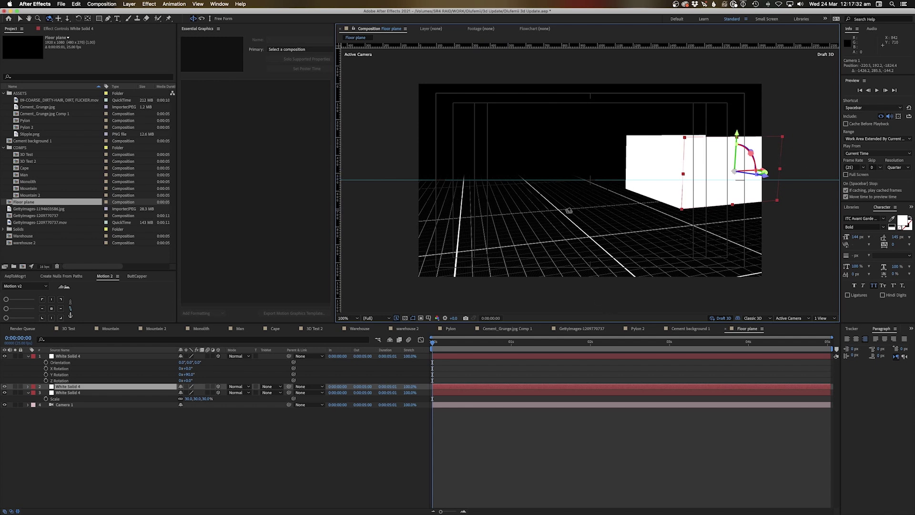
pyautogui.moveTo(567, 212); pyautogui.dragTo(579, 265)
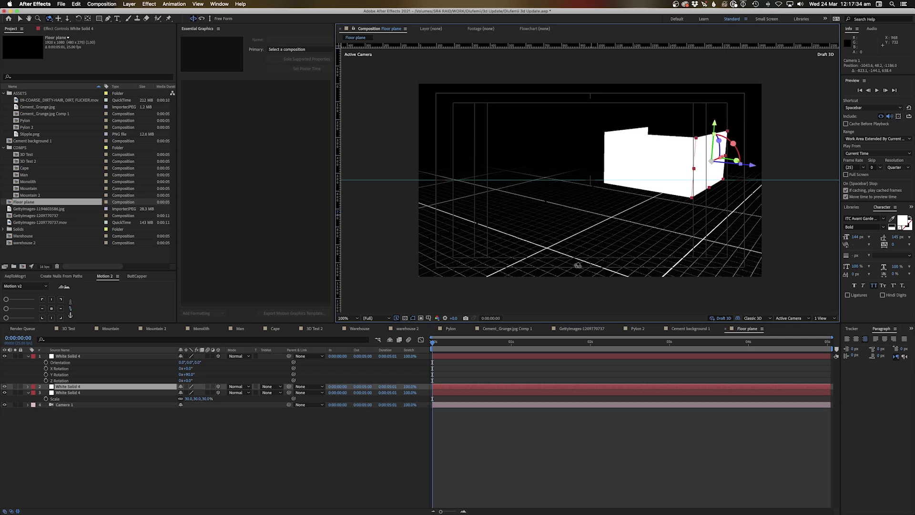
pyautogui.click(496, 436)
# Create a red 1920×1080 solid, Red Solid 1, make it 3D and orbit to view it.
pyautogui.press('super+y')
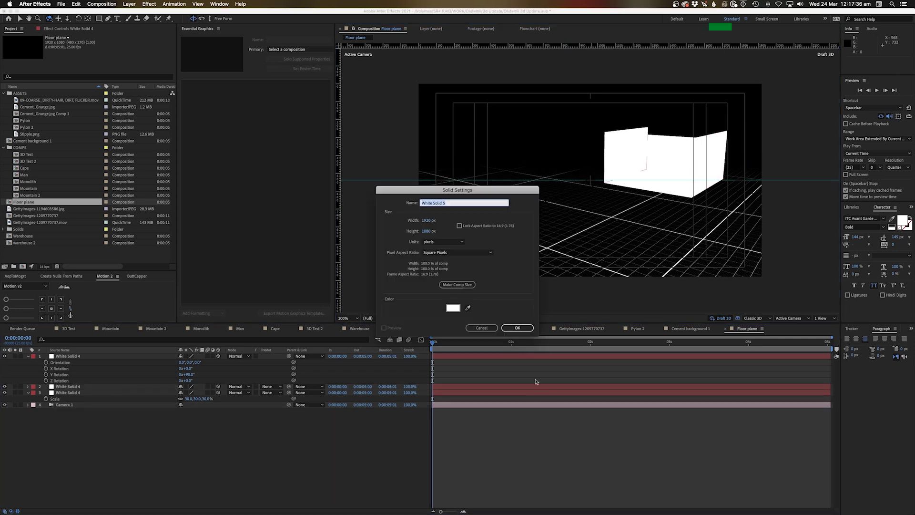
pyautogui.click(453, 308)
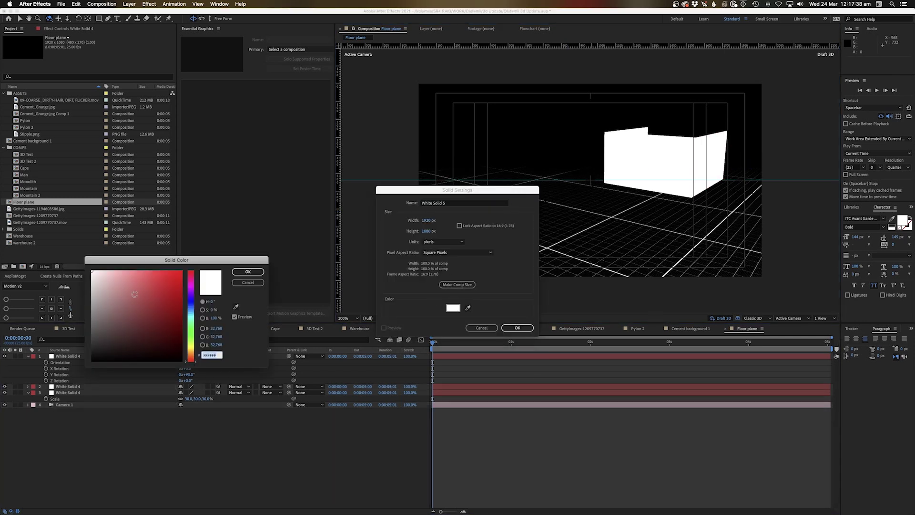
pyautogui.click(248, 272)
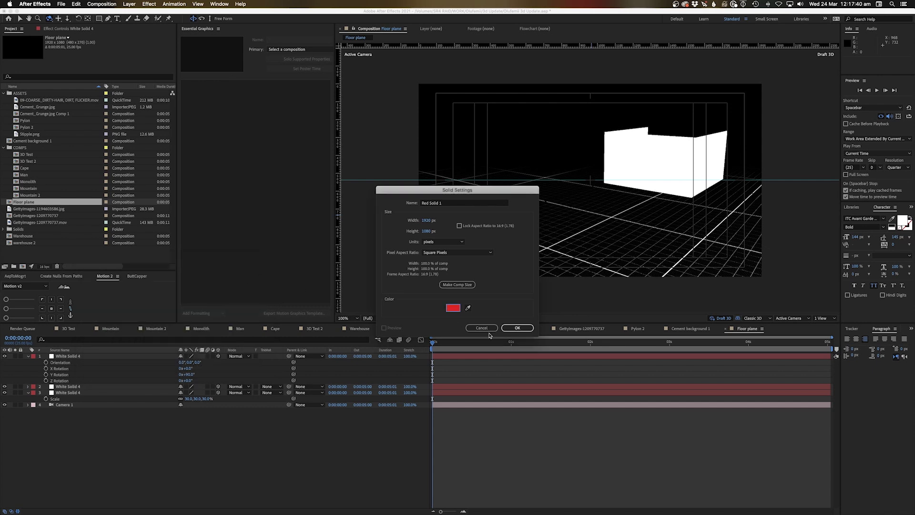
pyautogui.click(516, 329)
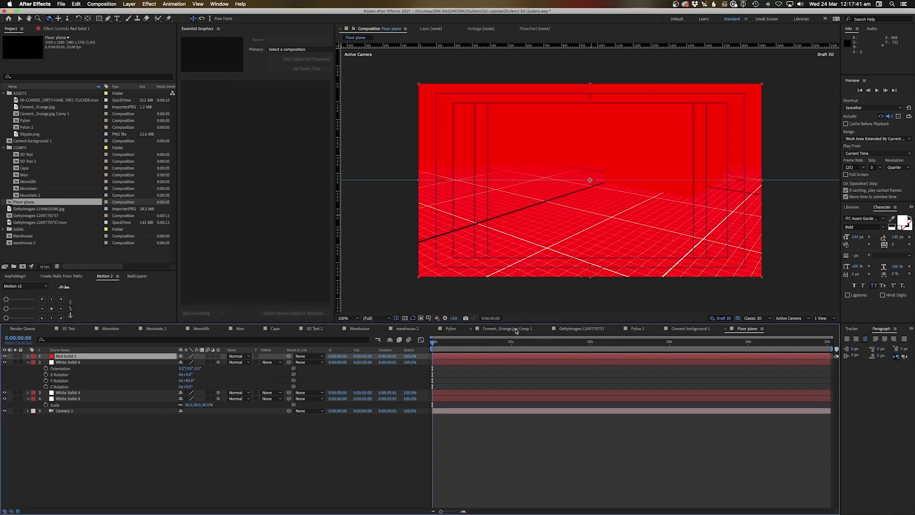
pyautogui.click(218, 356)
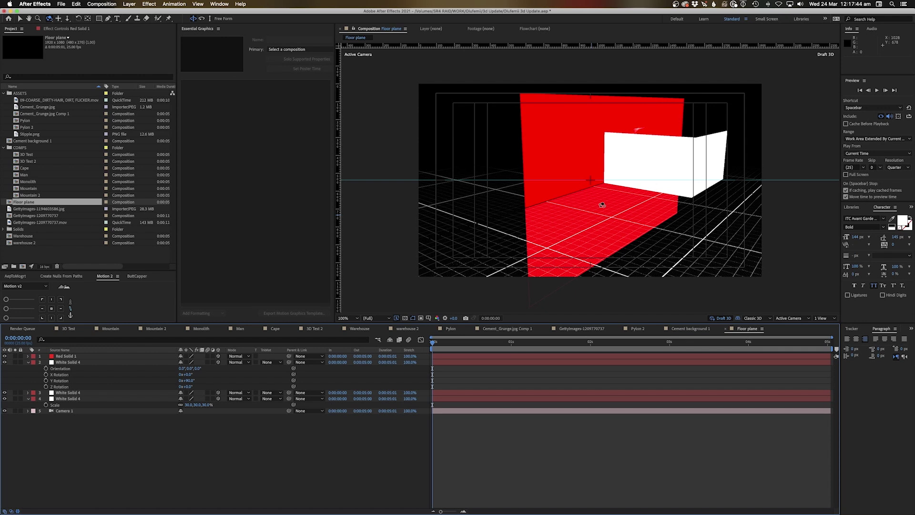
pyautogui.moveTo(602, 204); pyautogui.dragTo(589, 238)
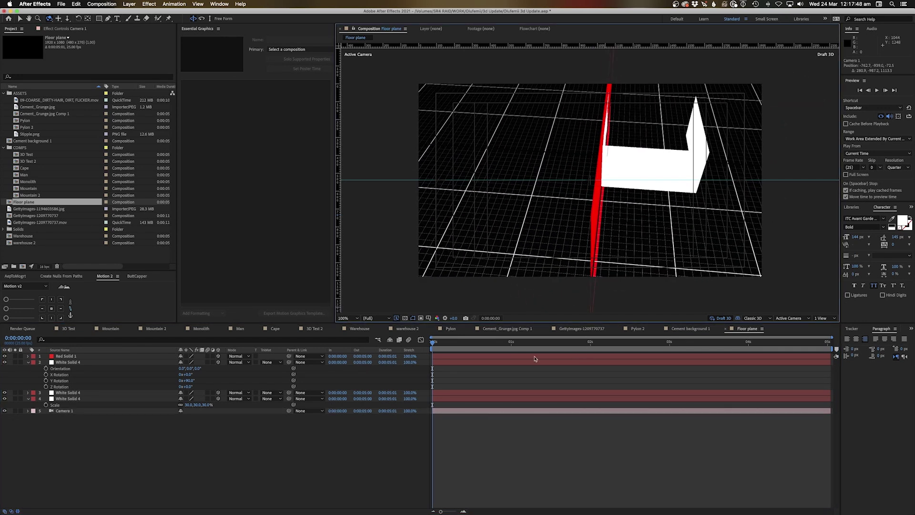
# Slide Red Solid 1 along depth, undoing the overshoot.
pyautogui.click(65, 356)
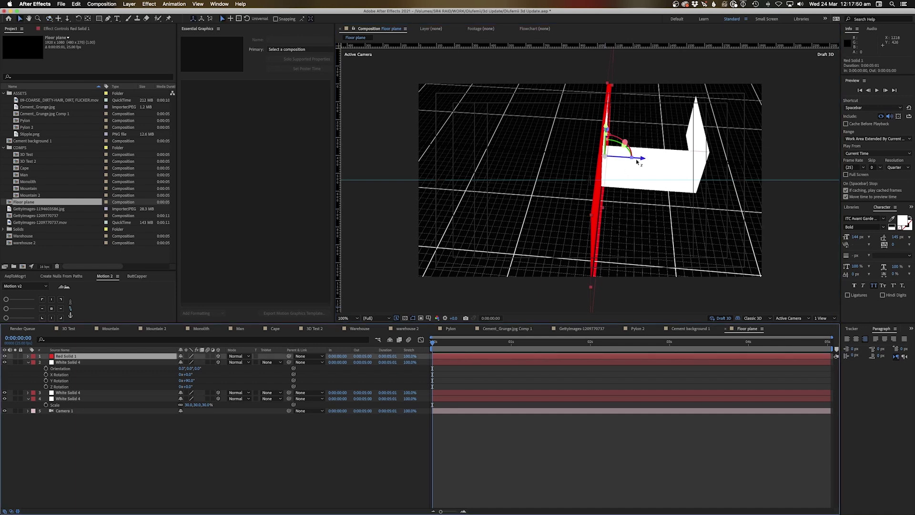
pyautogui.moveTo(643, 158)
pyautogui.mouseDown()
pyautogui.moveTo(609, 159)
pyautogui.moveTo(629, 160)
pyautogui.mouseUp()
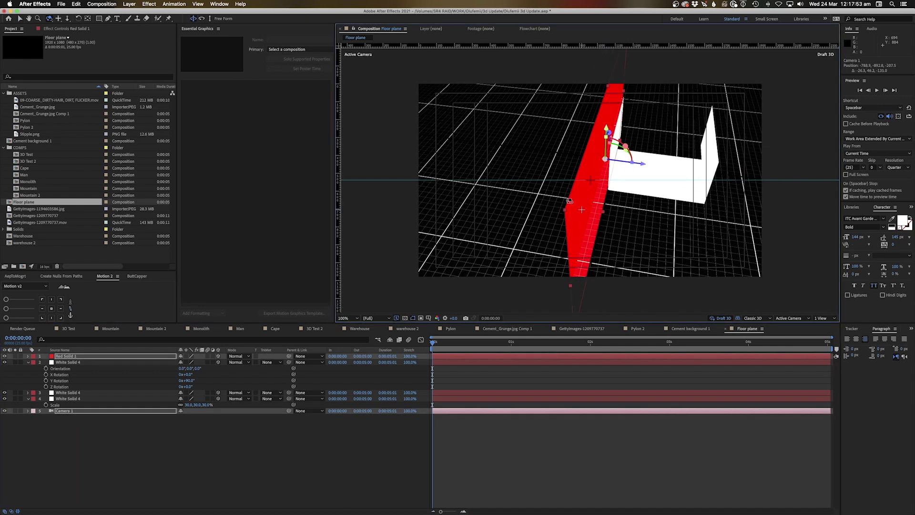
pyautogui.moveTo(615, 143); pyautogui.dragTo(582, 207)
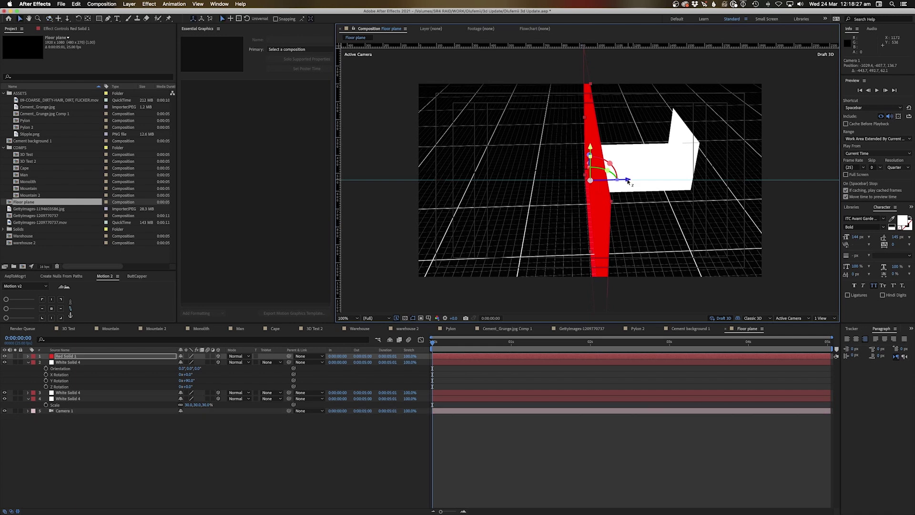
pyautogui.moveTo(628, 181); pyautogui.dragTo(528, 191)
pyautogui.press('super+z')
pyautogui.moveTo(628, 181); pyautogui.dragTo(511, 190)
pyautogui.click(531, 233)
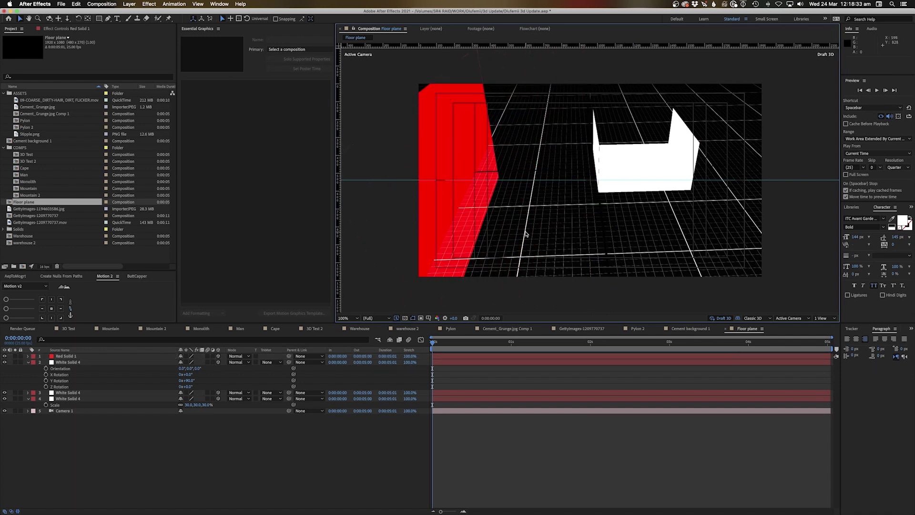
# Try raising the red solid, undo it, zoom out to 50% and orbit to face it.
pyautogui.click(448, 205)
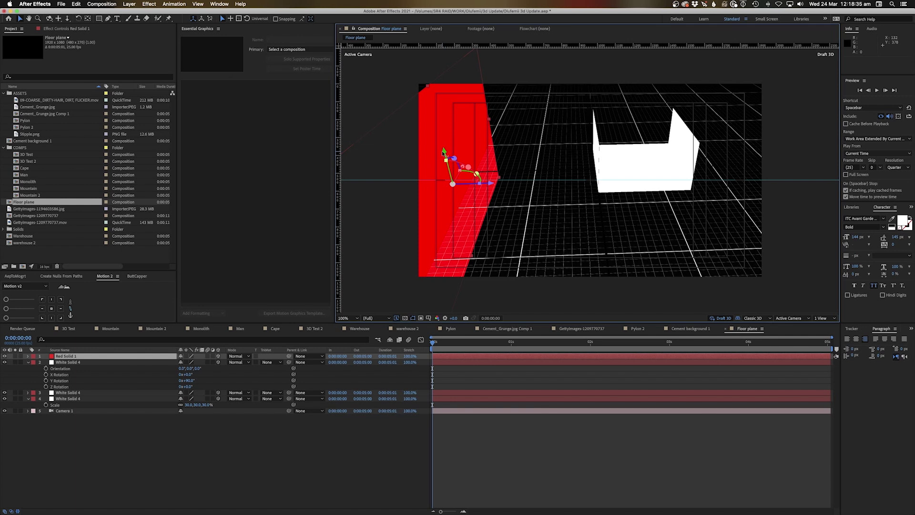
pyautogui.moveTo(444, 151); pyautogui.dragTo(393, 38)
pyautogui.press(',')
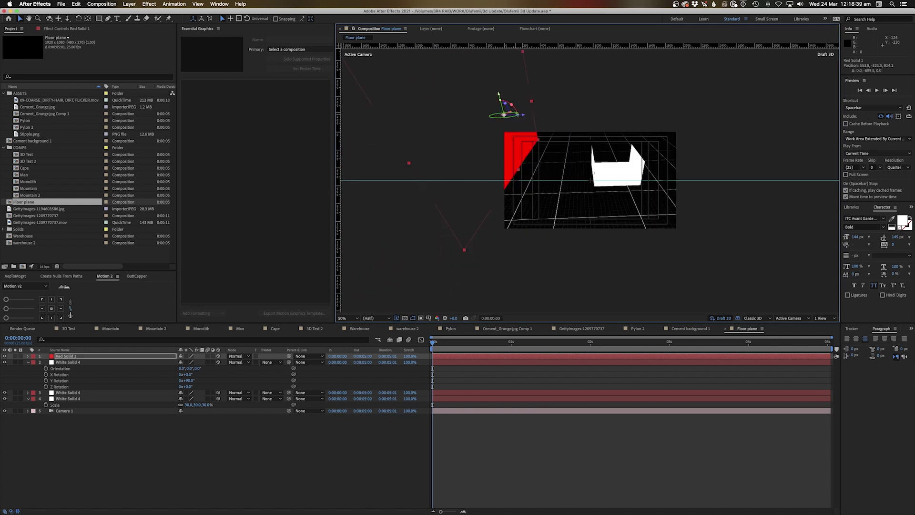
pyautogui.press('super+z')
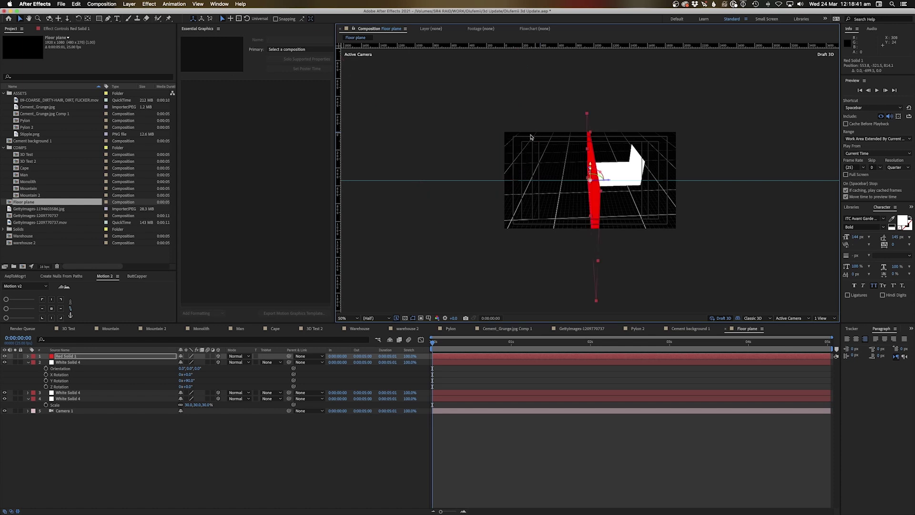
pyautogui.moveTo(611, 210); pyautogui.dragTo(581, 209)
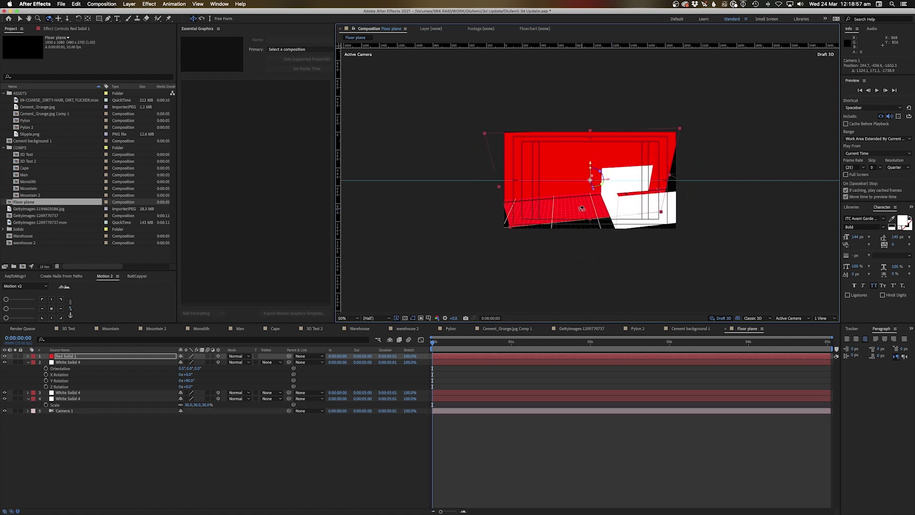